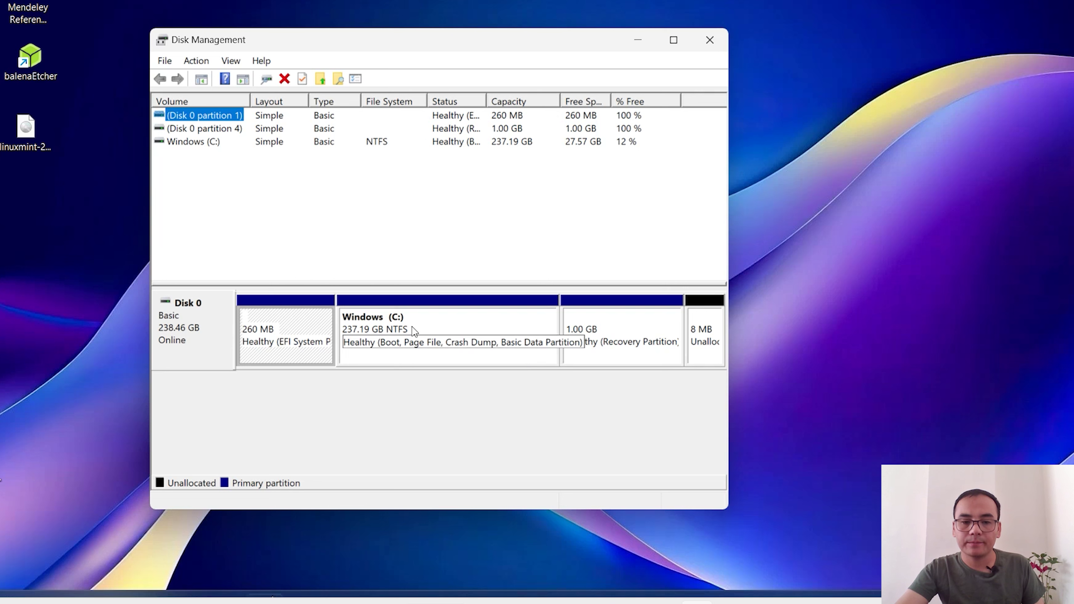
Open the context menu of the 237.19 GB NTFS Windows (C:) partition in the disk map.
right_click(446, 327)
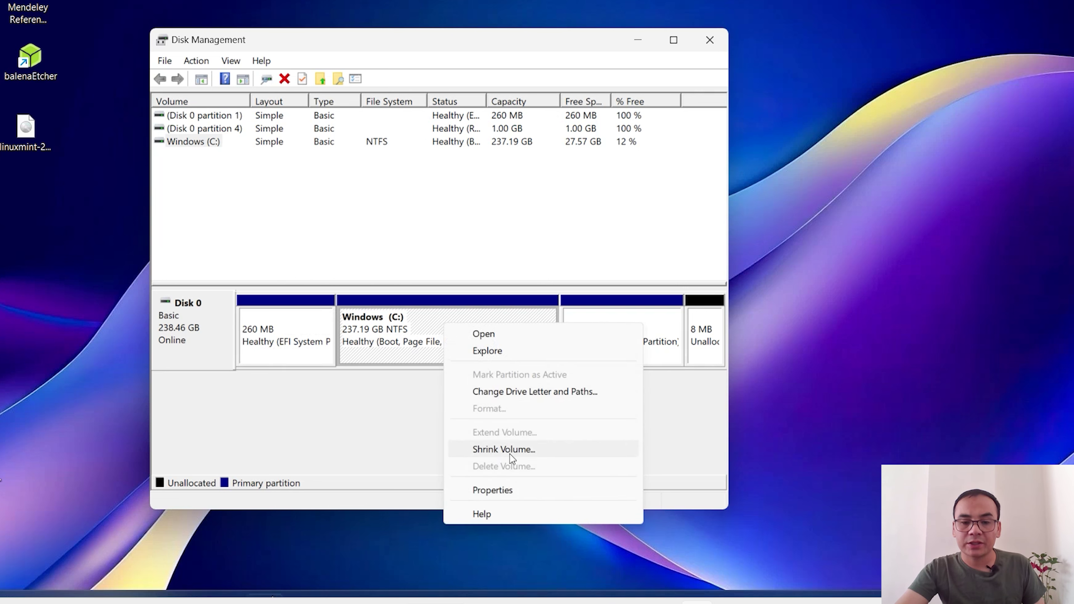
Shrink Windows (C:) by 30000 MB, leaving 29.30 GB unallocated.
left_click(521, 454)
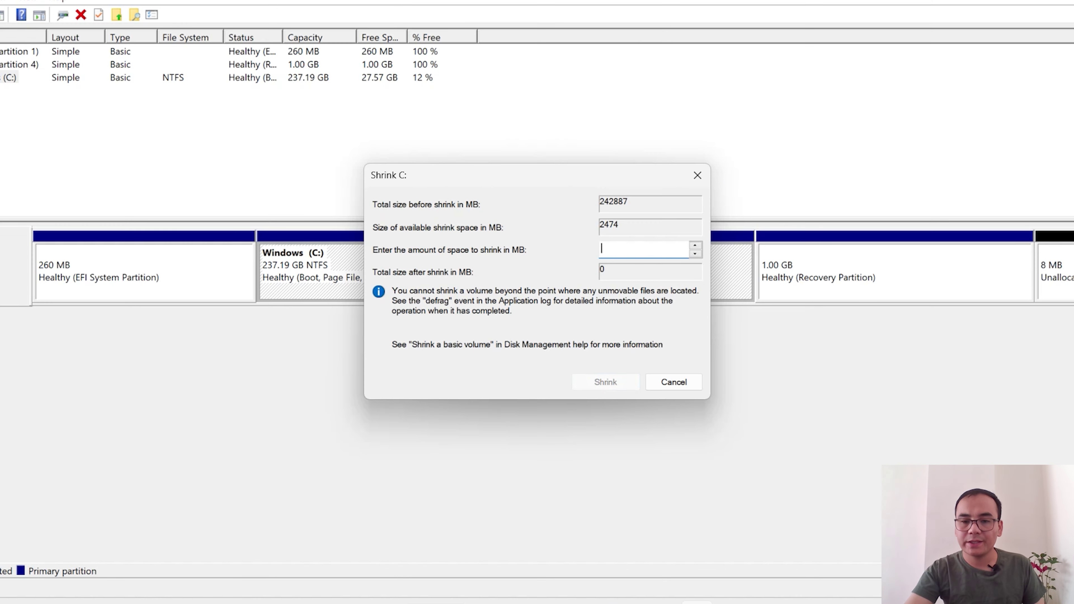
type("3")
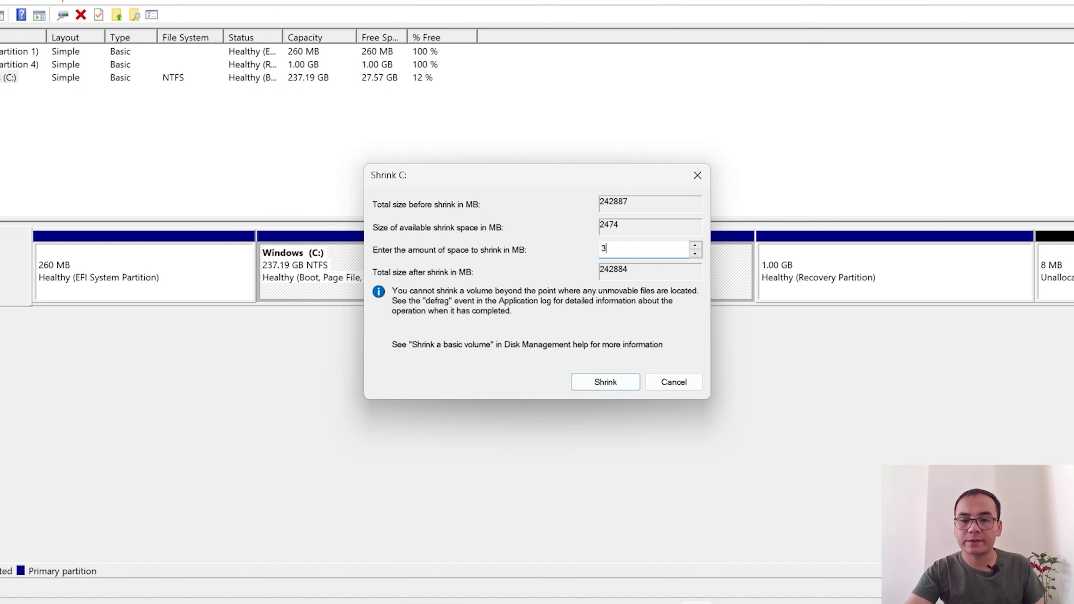
type("0000")
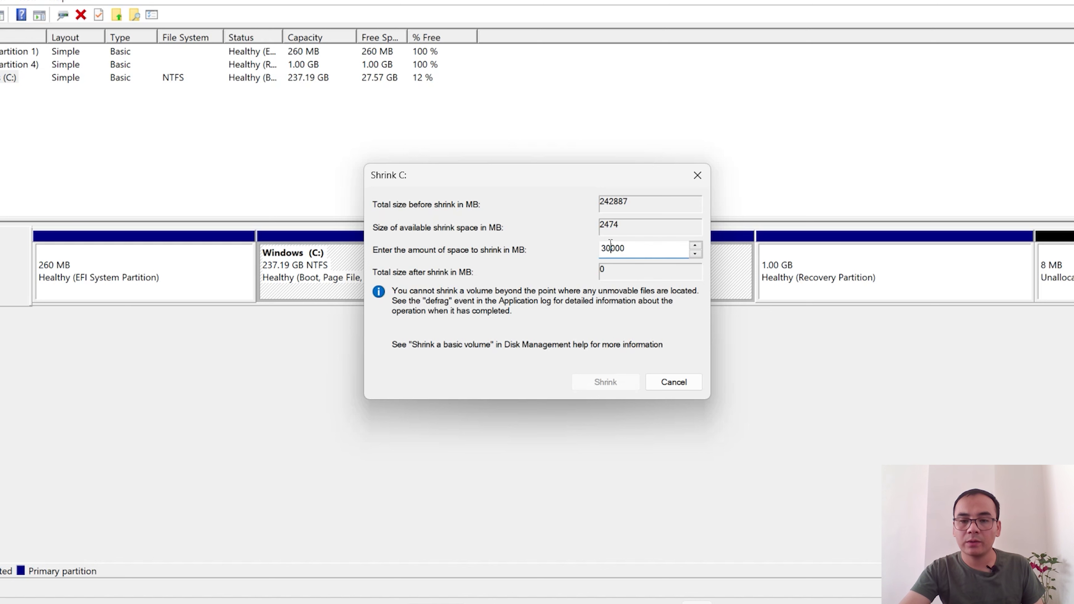
double_click(612, 247)
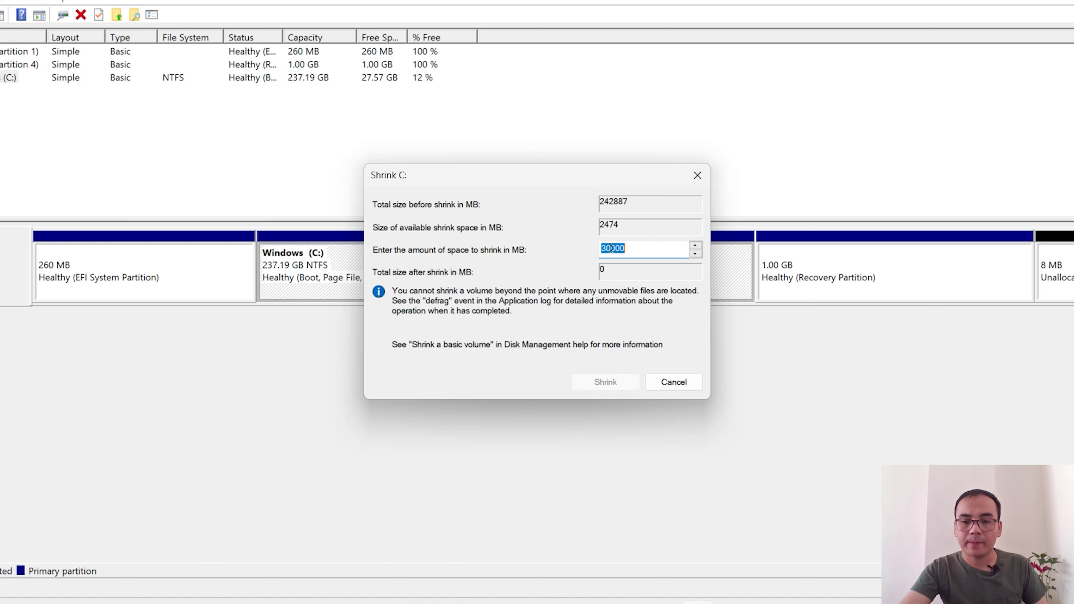
type("301")
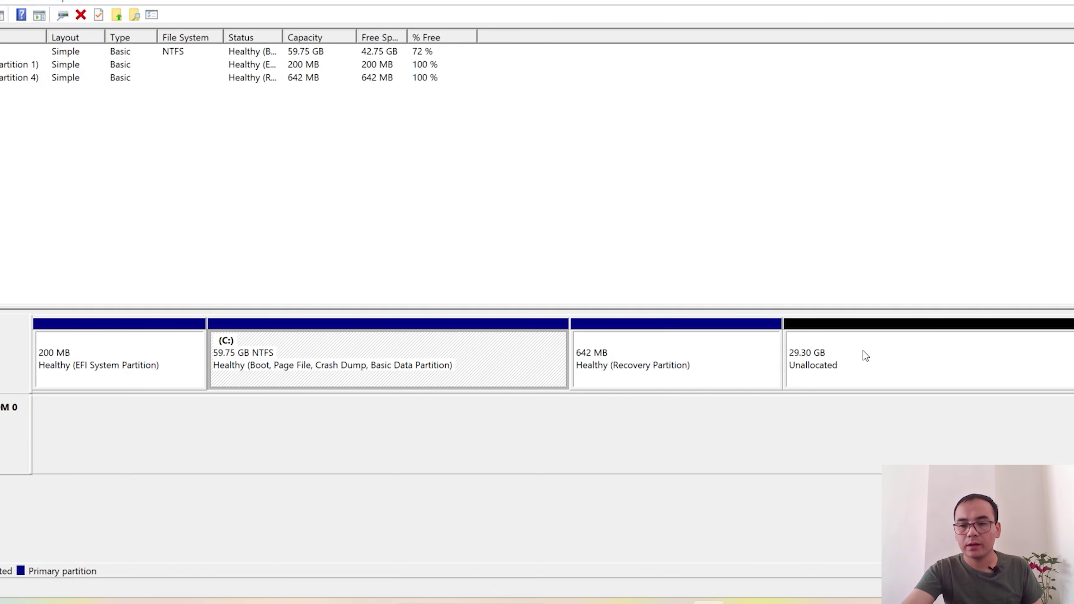
Make the unallocated space a full-size NTFS simple volume with drive letter A and label 'linux mint'.
right_click(865, 356)
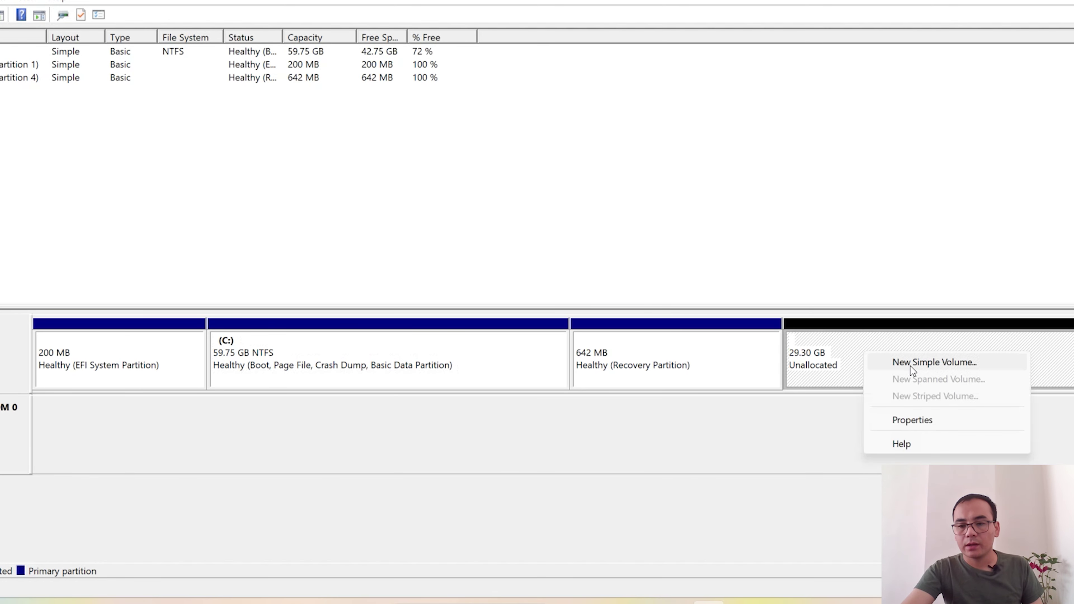
left_click(936, 363)
left_click(573, 337)
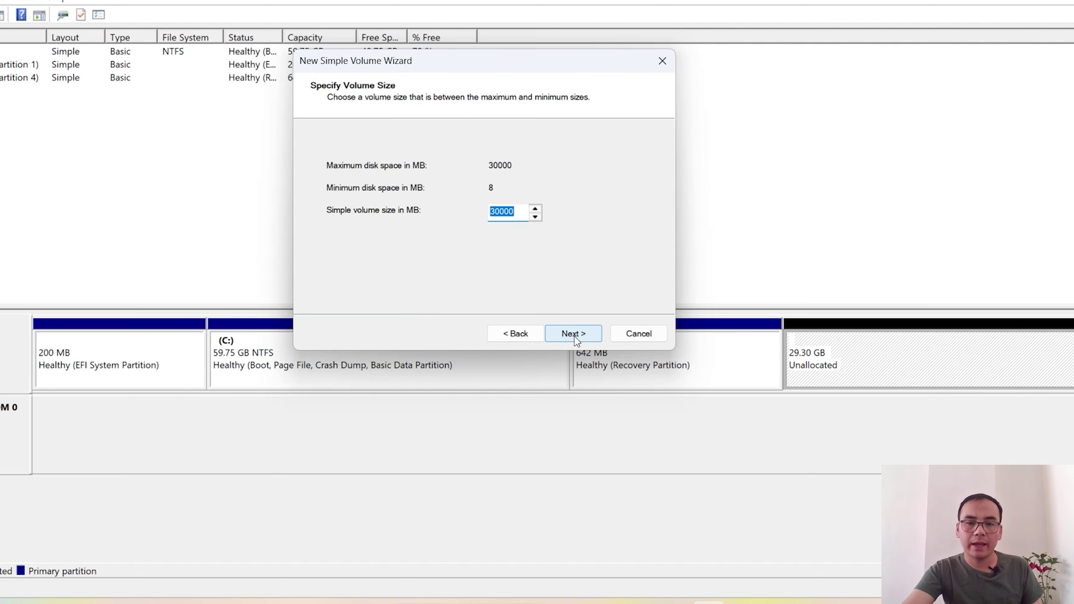
left_click(574, 336)
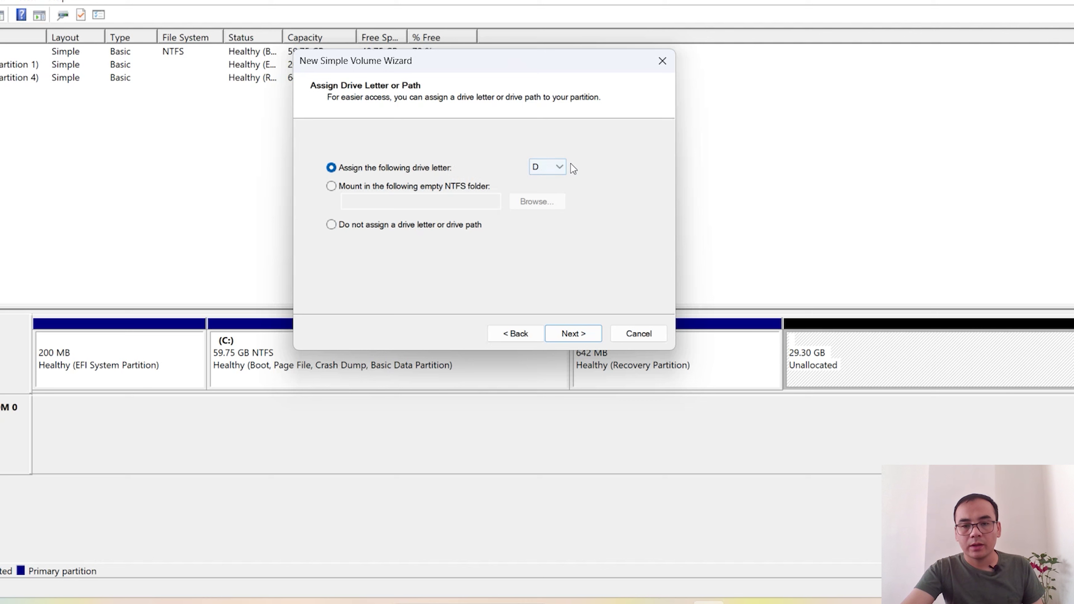
left_click(560, 167)
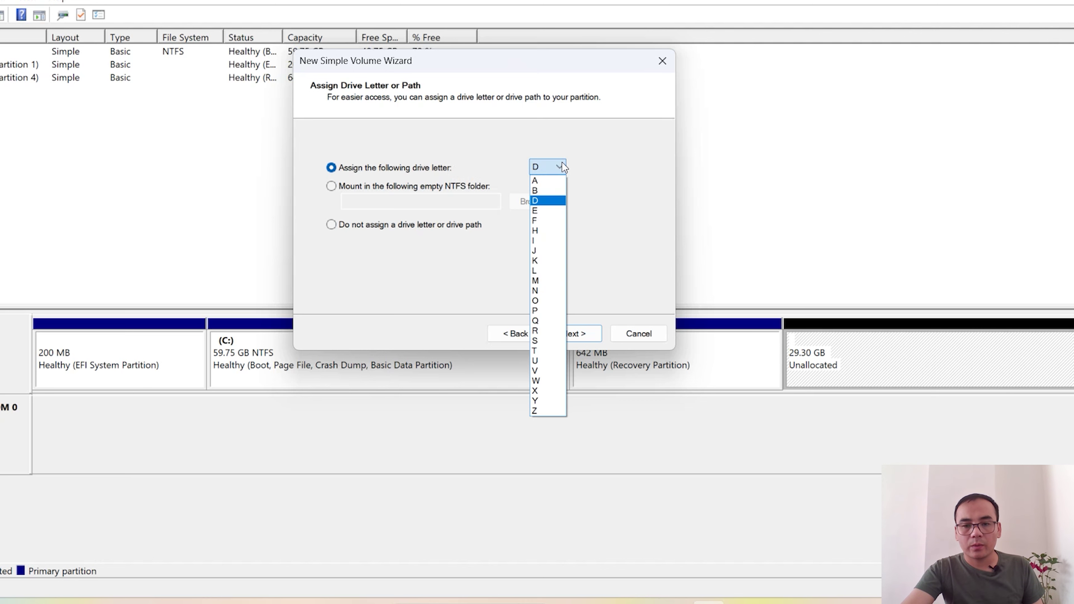
left_click(553, 181)
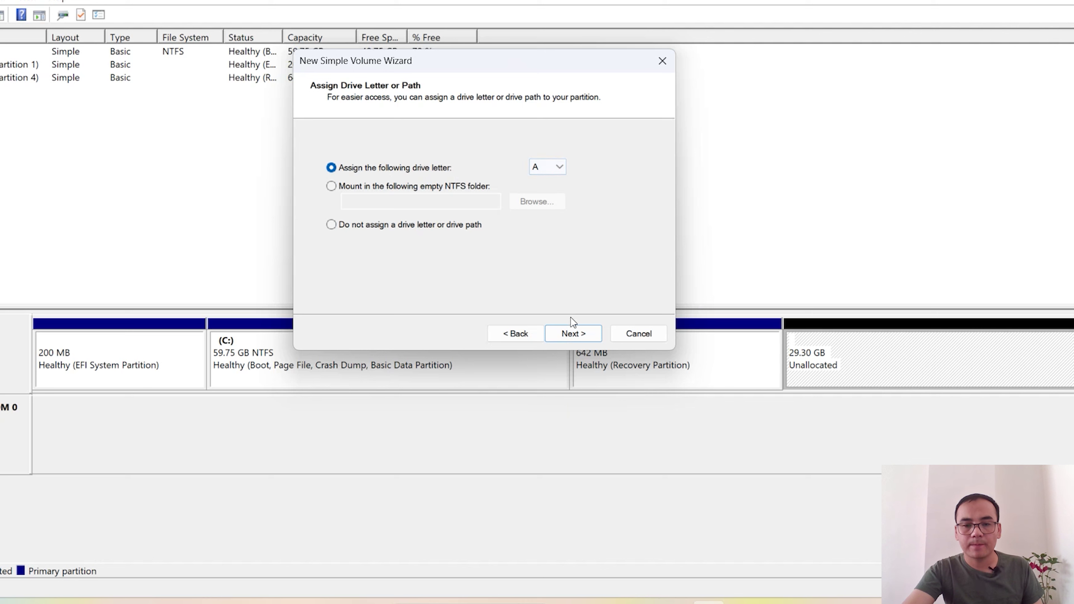
left_click(570, 333)
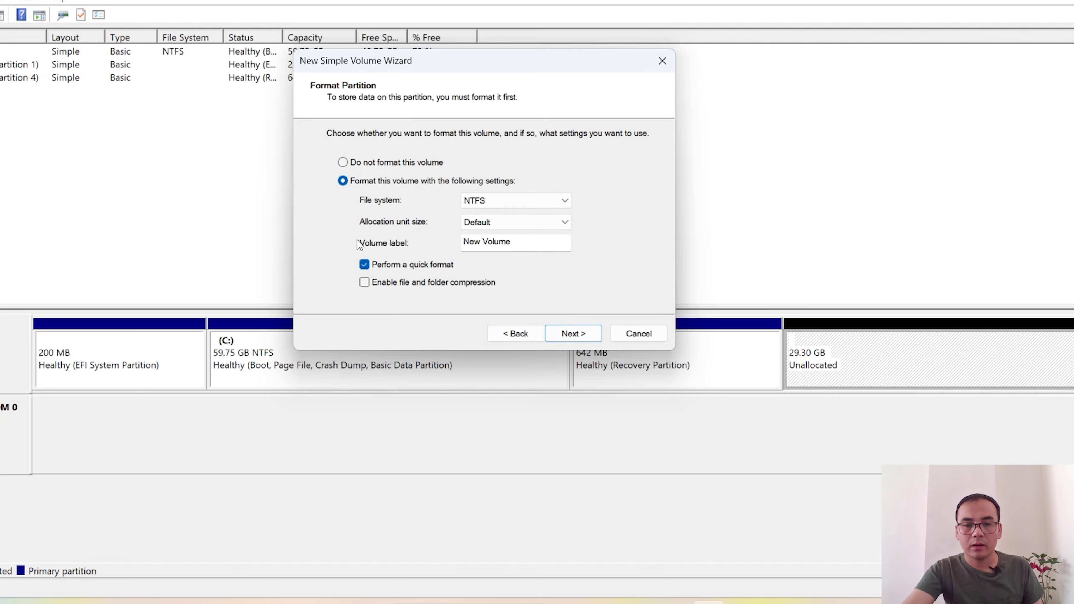
left_click_drag(536, 244, 432, 245)
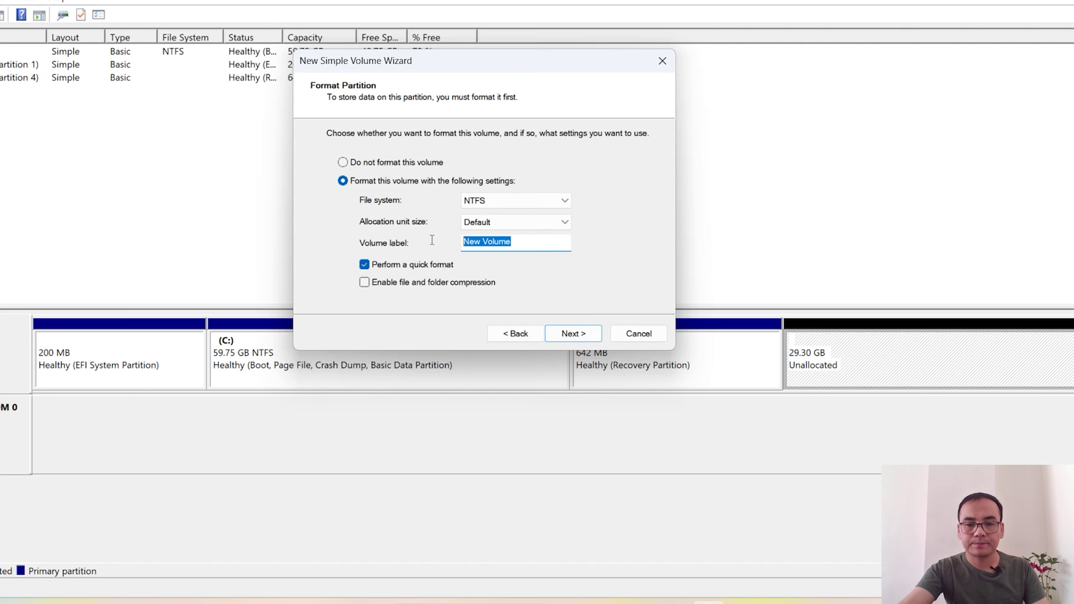
type("linux min")
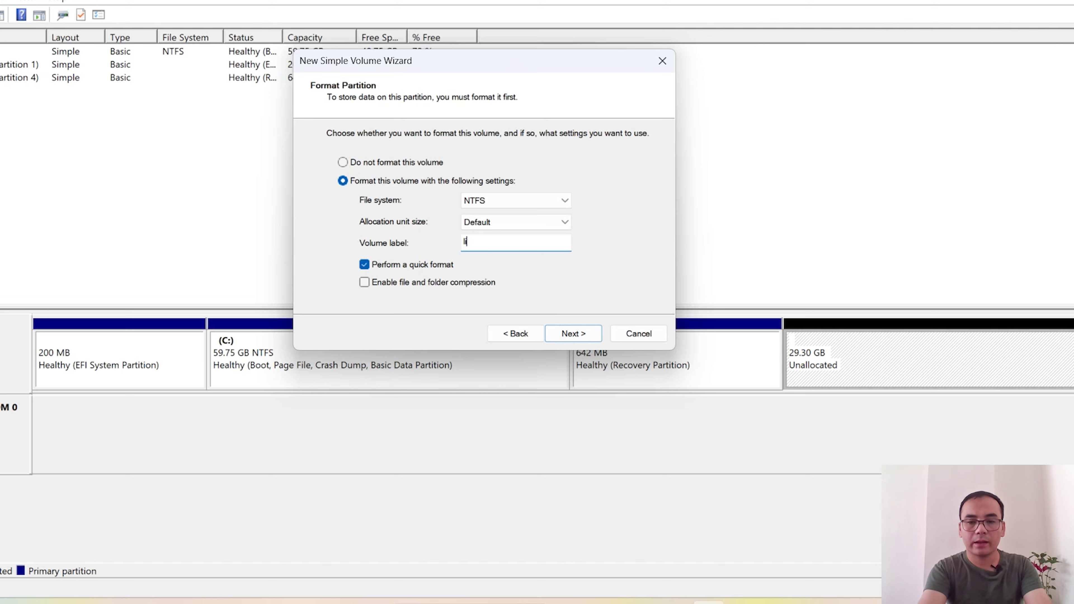
type("t")
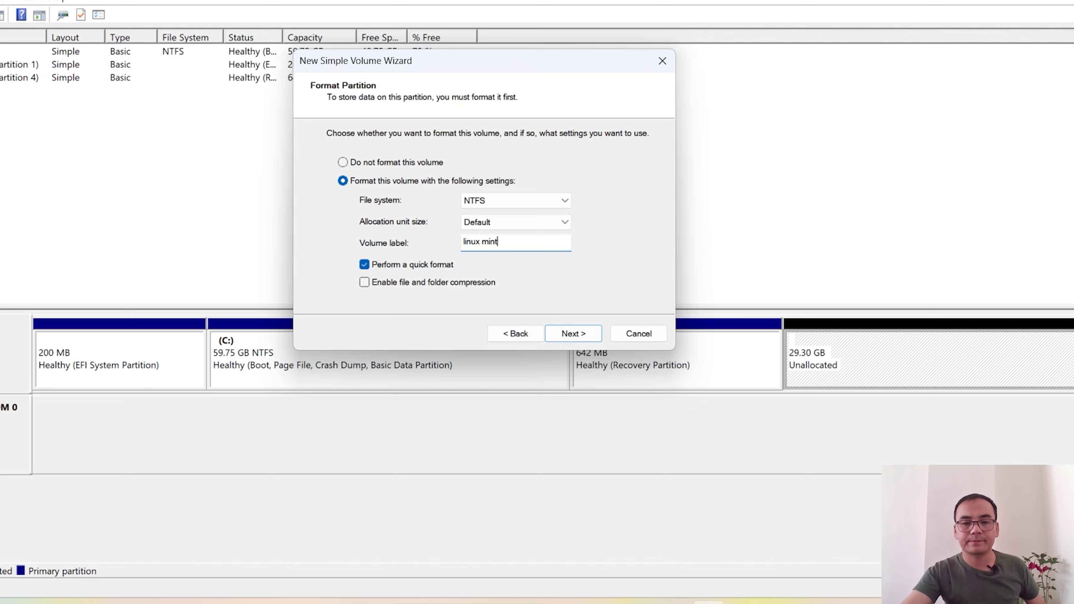
left_click(572, 337)
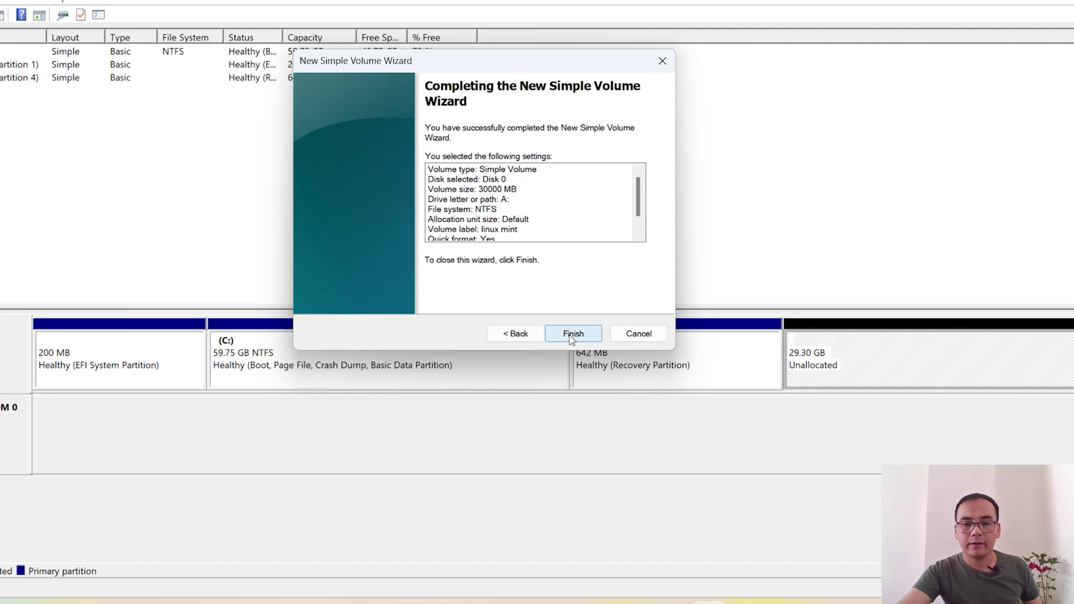
left_click(572, 334)
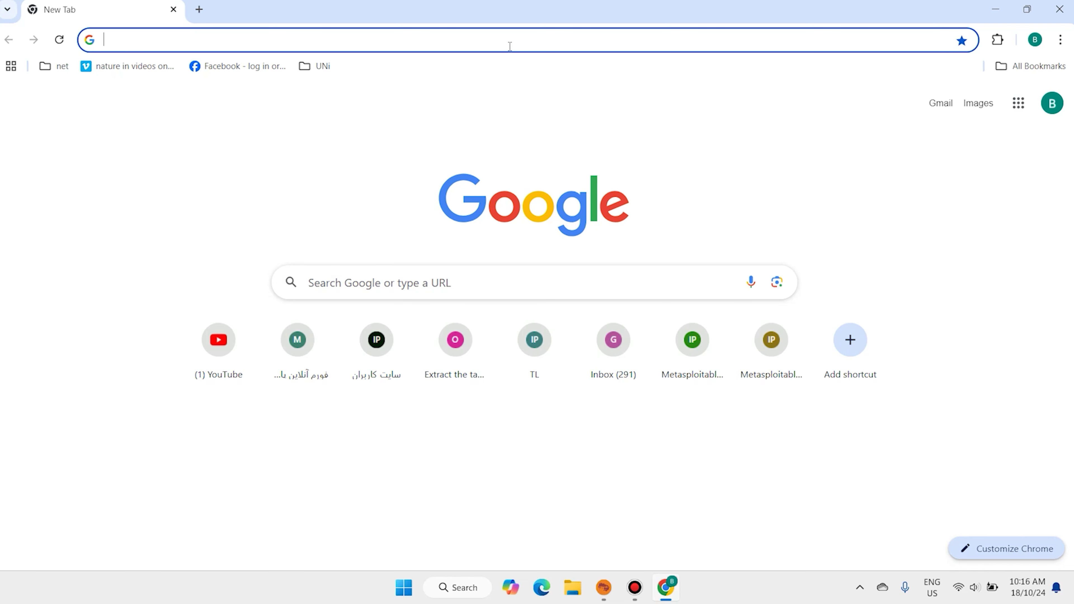
Search 'linux mint' and open the official Linux Mint 22 home page.
left_click(510, 46)
type("linux mint")
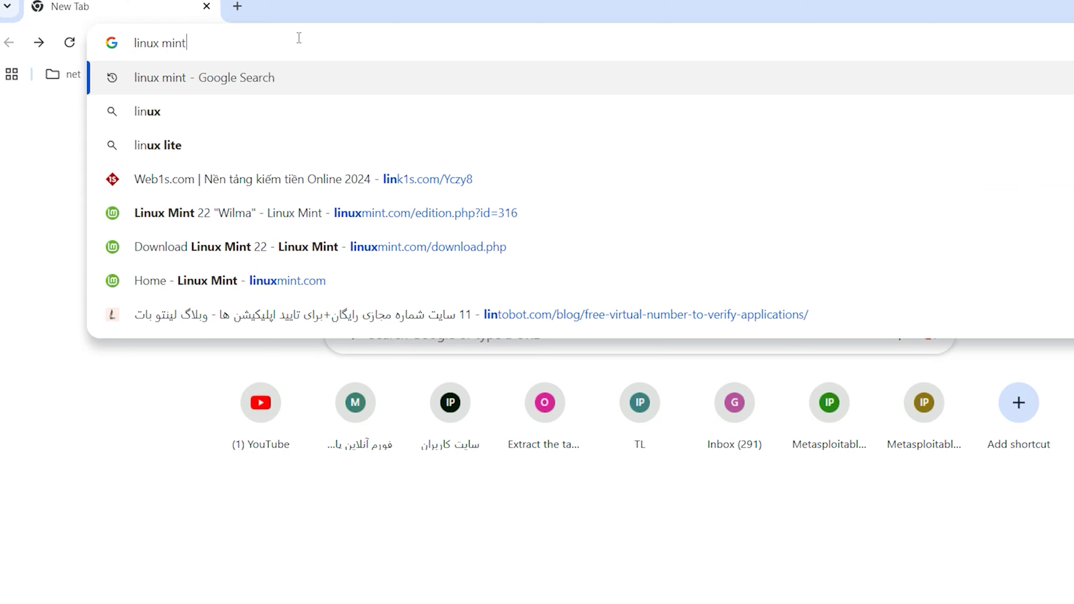
key("Return")
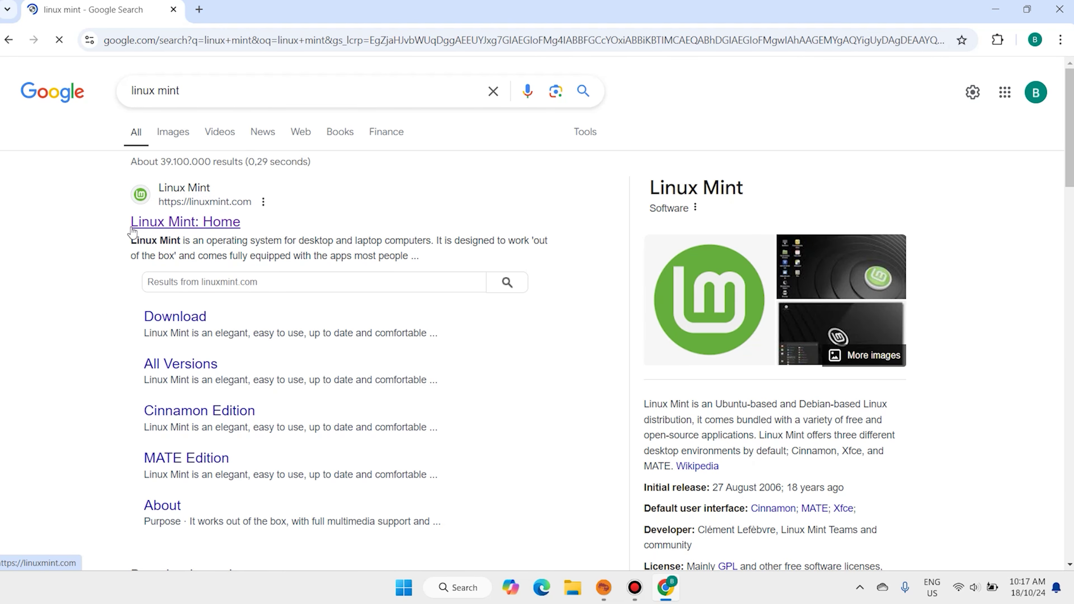
left_click(197, 227)
left_click_drag(322, 230, 366, 230)
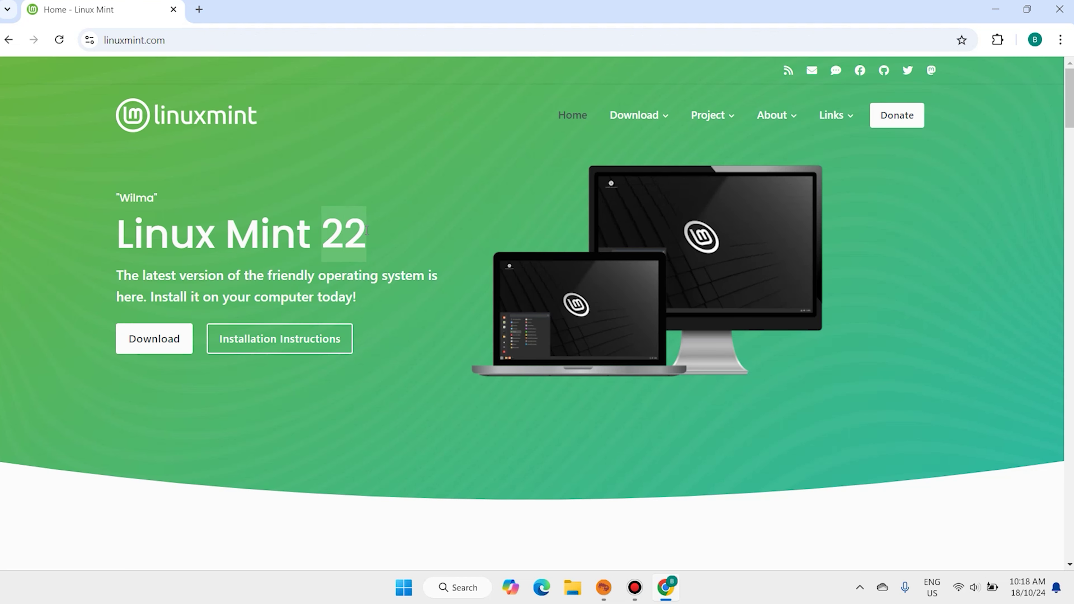
left_click_drag(119, 229, 314, 239)
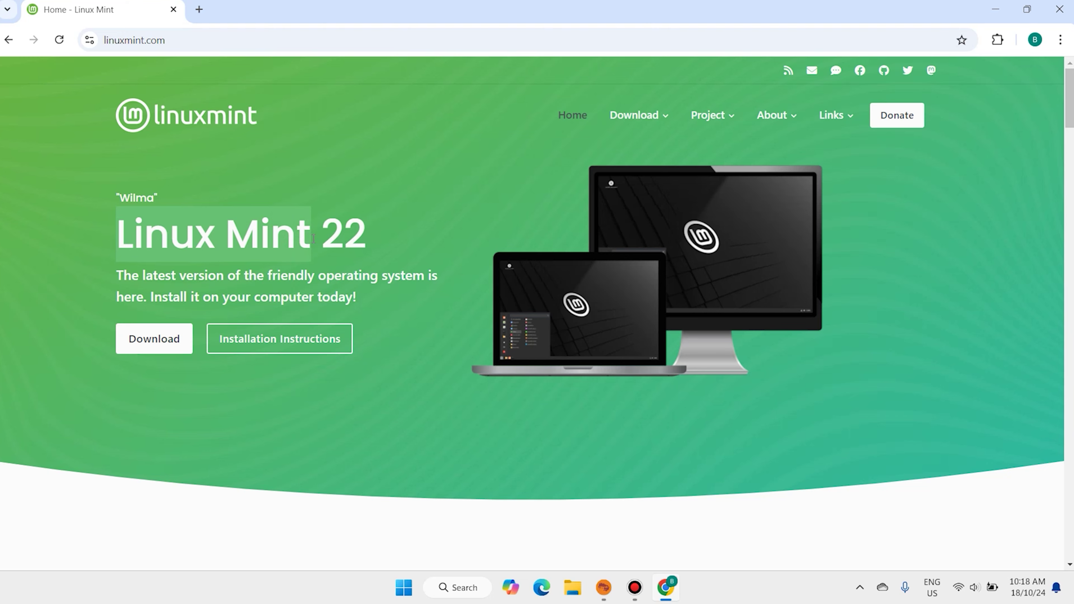
Download the Cinnamon Edition ISO from the Manitoba Unix User Group mirror.
scroll(304, 203, "down", 3)
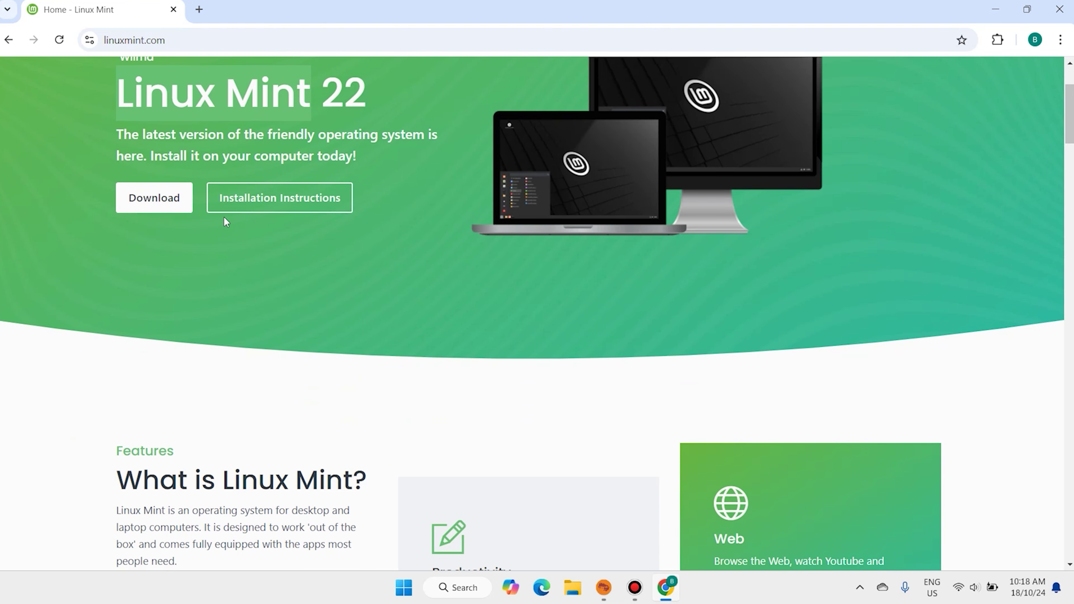
left_click(165, 207)
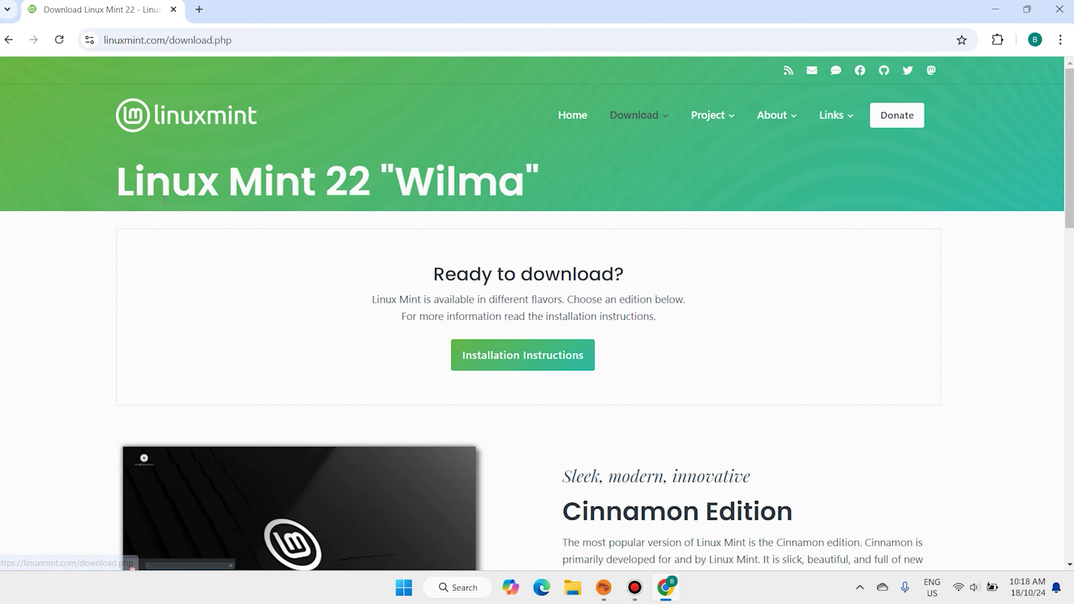
scroll(722, 295, "down", 5)
scroll(704, 250, "down", 2)
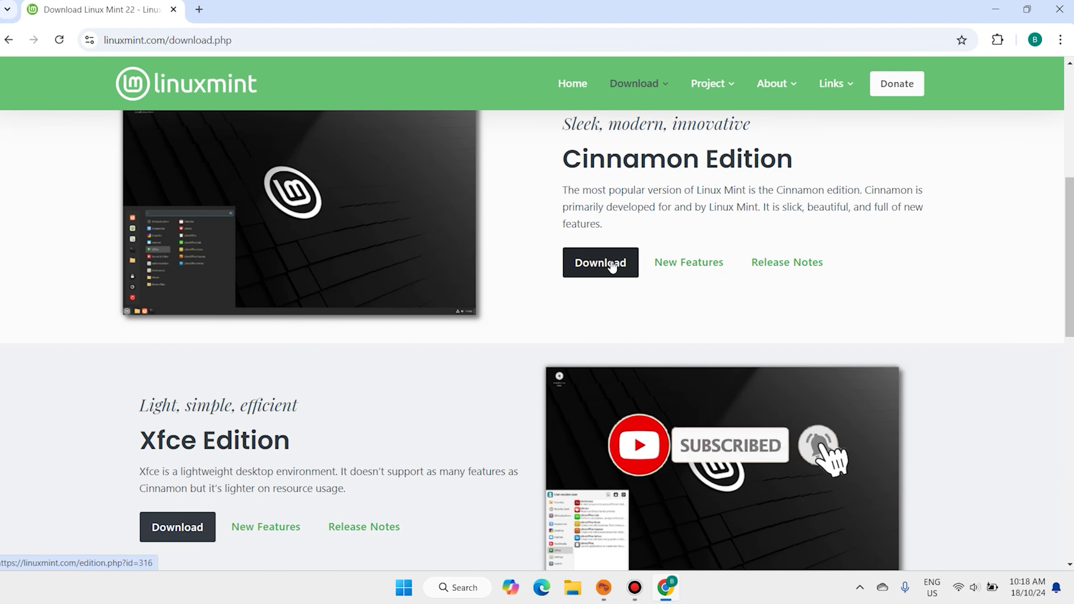
left_click(603, 269)
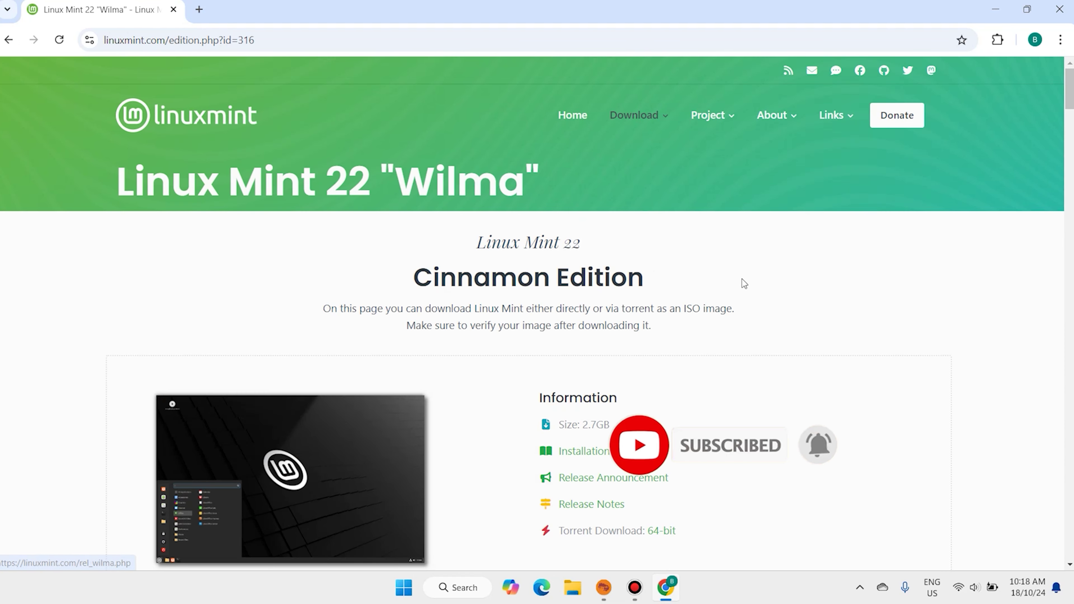
scroll(635, 237, "down", 4)
scroll(185, 241, "down", 20)
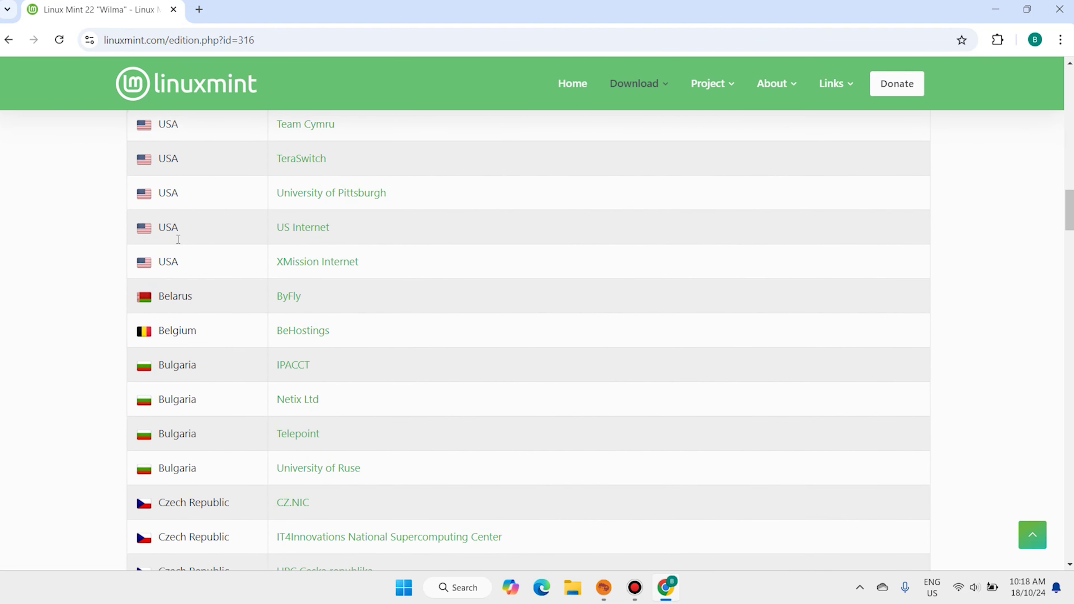
scroll(177, 243, "up", 15)
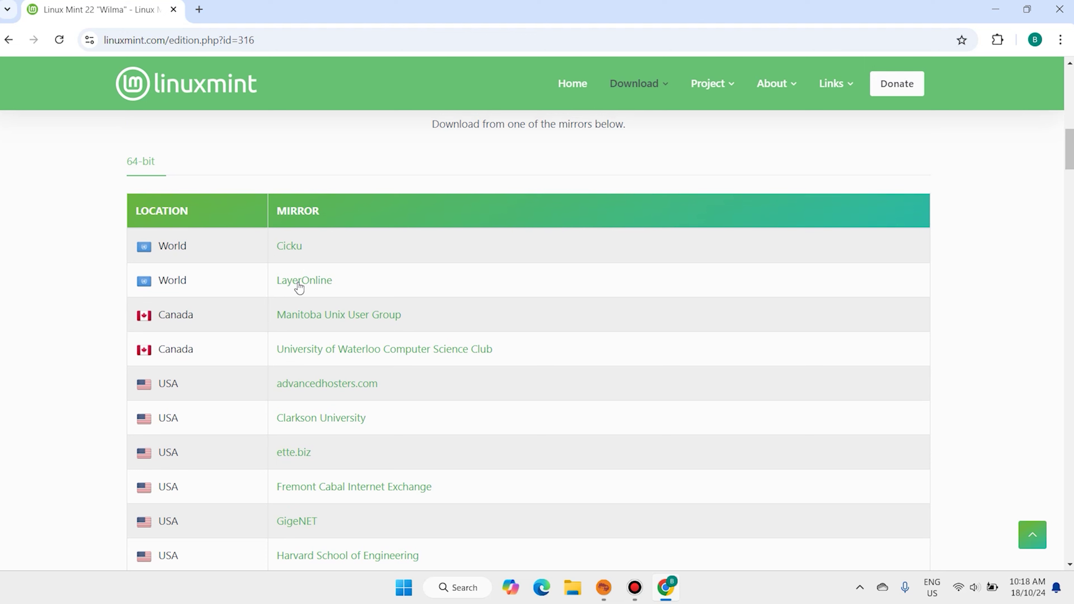
left_click(315, 322)
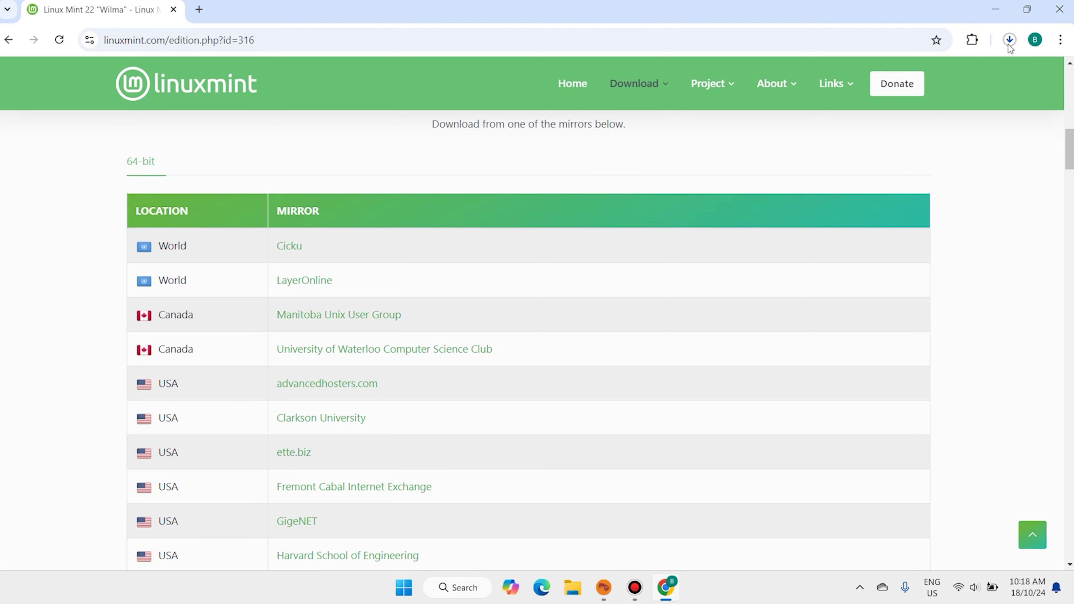
left_click(1010, 42)
left_click(478, 338)
Search 'balena etcher' in a new tab and download the Etcher for Windows (x86|x64) installer.
left_click(199, 9)
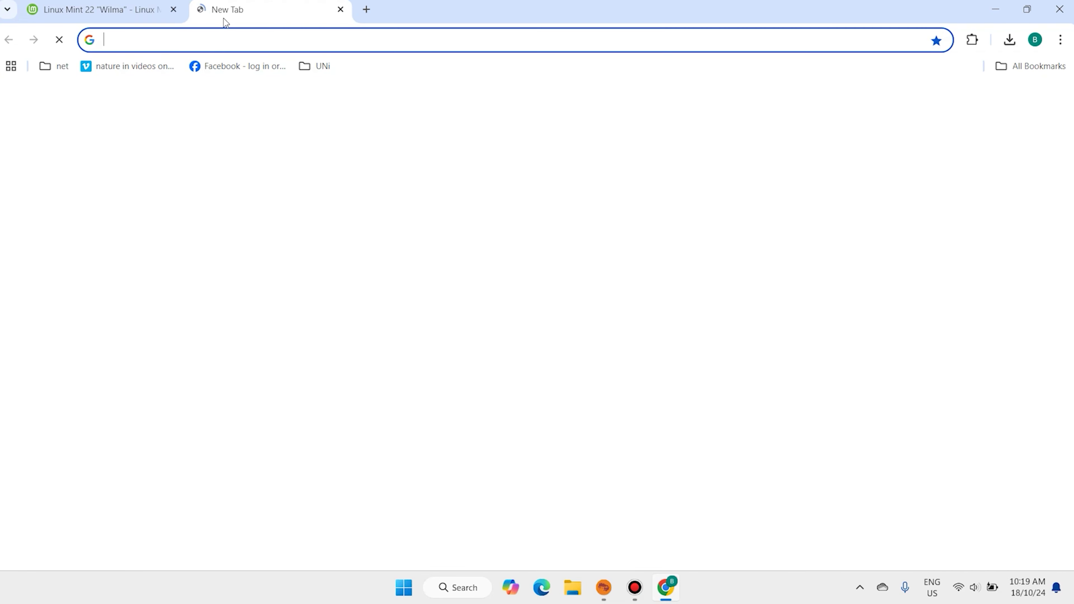
left_click(247, 38)
type("balena etcher")
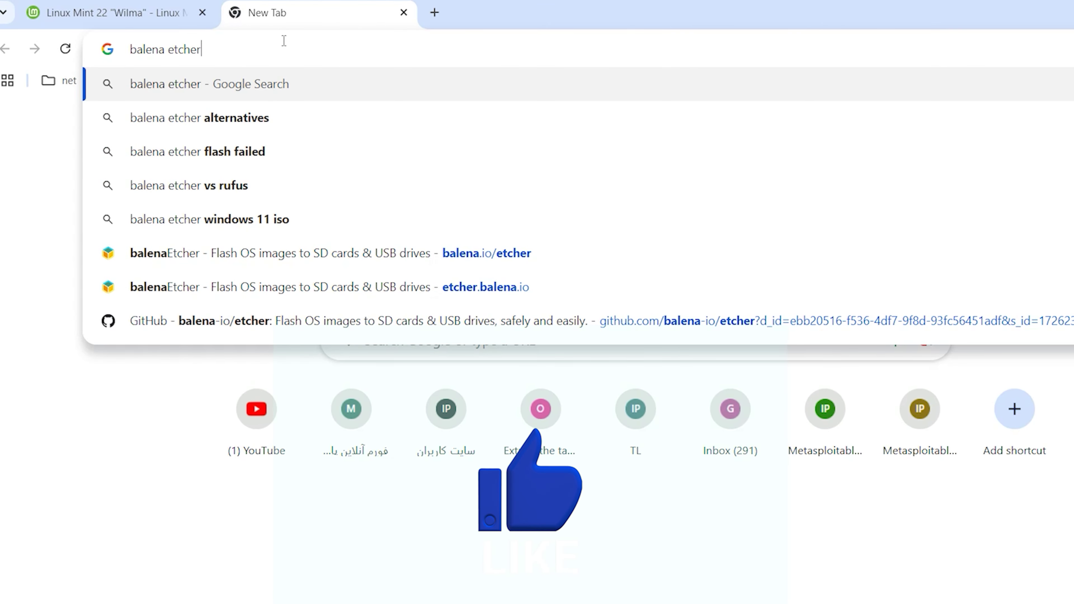
key("Return")
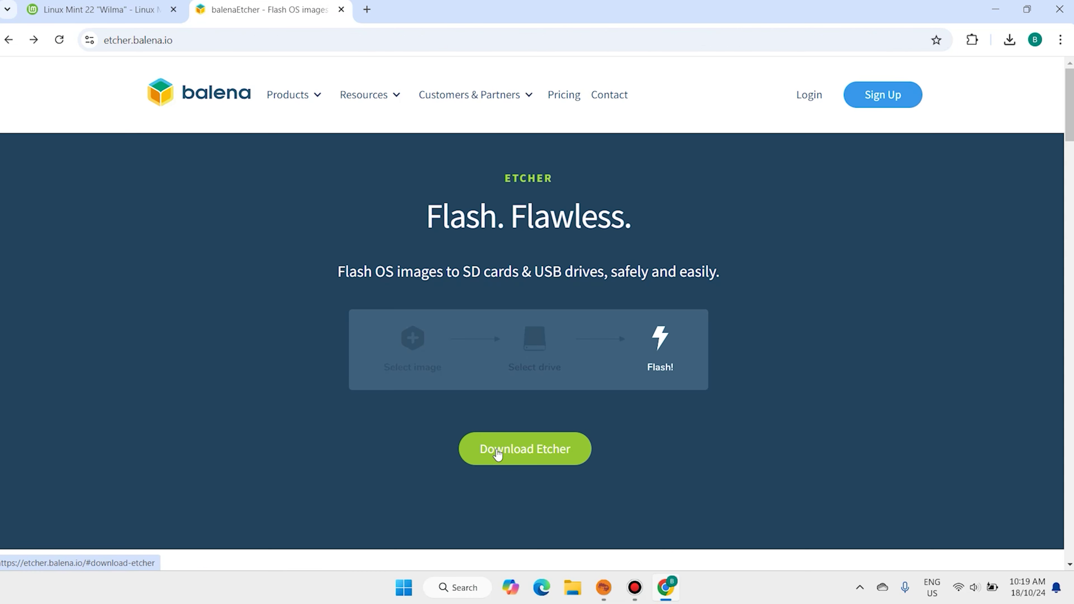
left_click(498, 454)
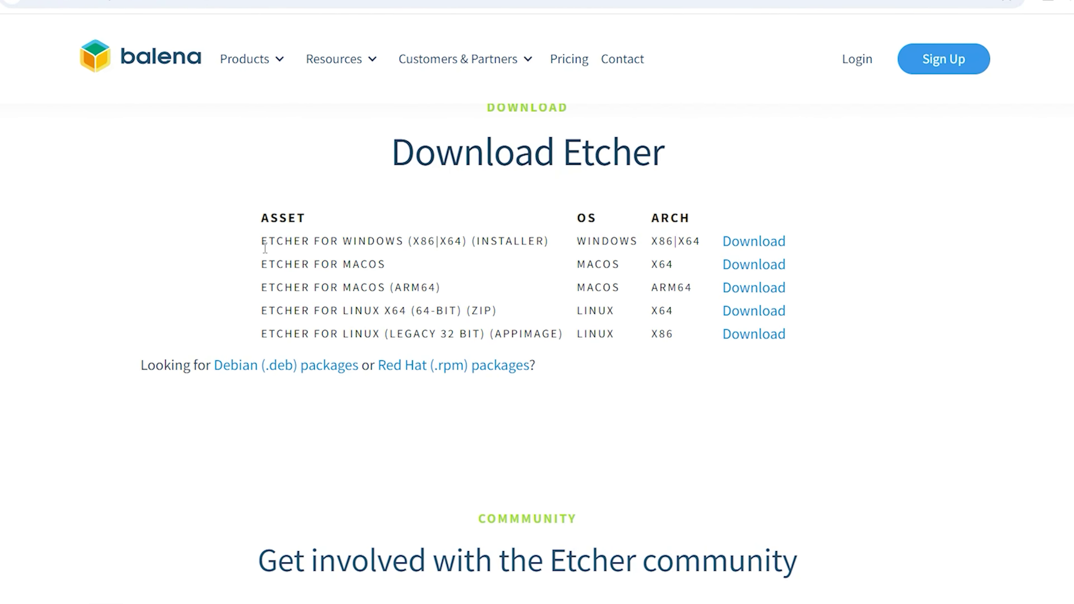
left_click_drag(265, 249, 620, 338)
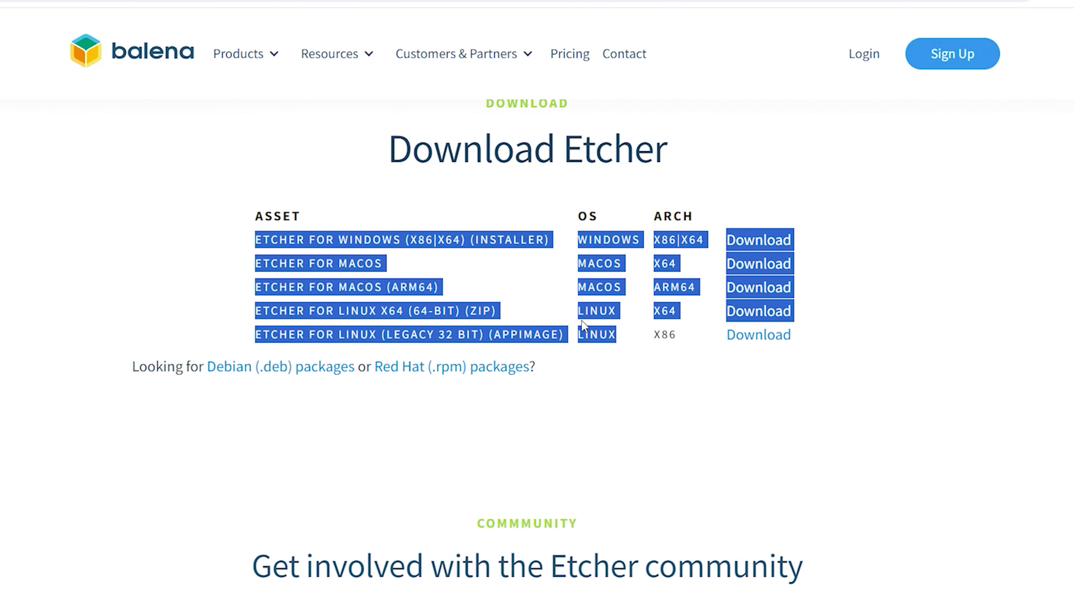
left_click(441, 243)
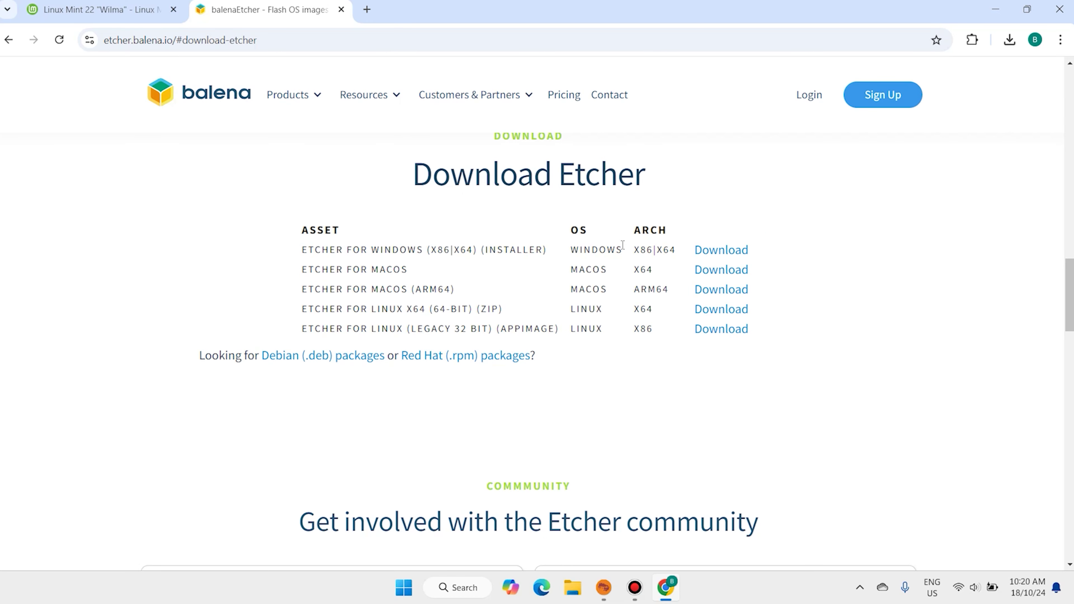
left_click(729, 254)
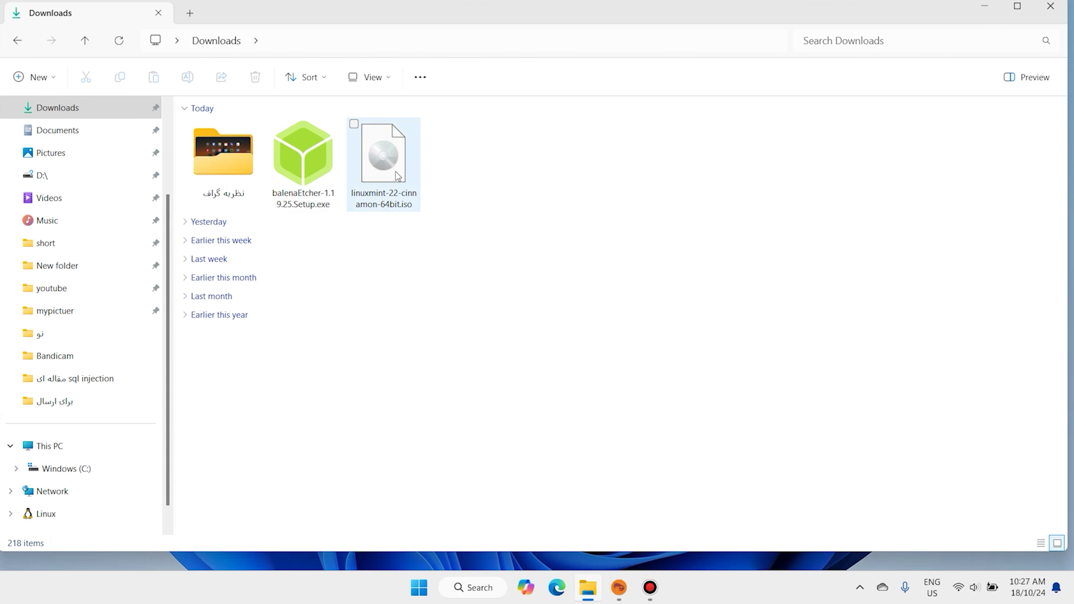
Run balenaEtcher-1.19.25.Setup.exe from Downloads as administrator.
left_click(311, 165)
left_click(387, 164)
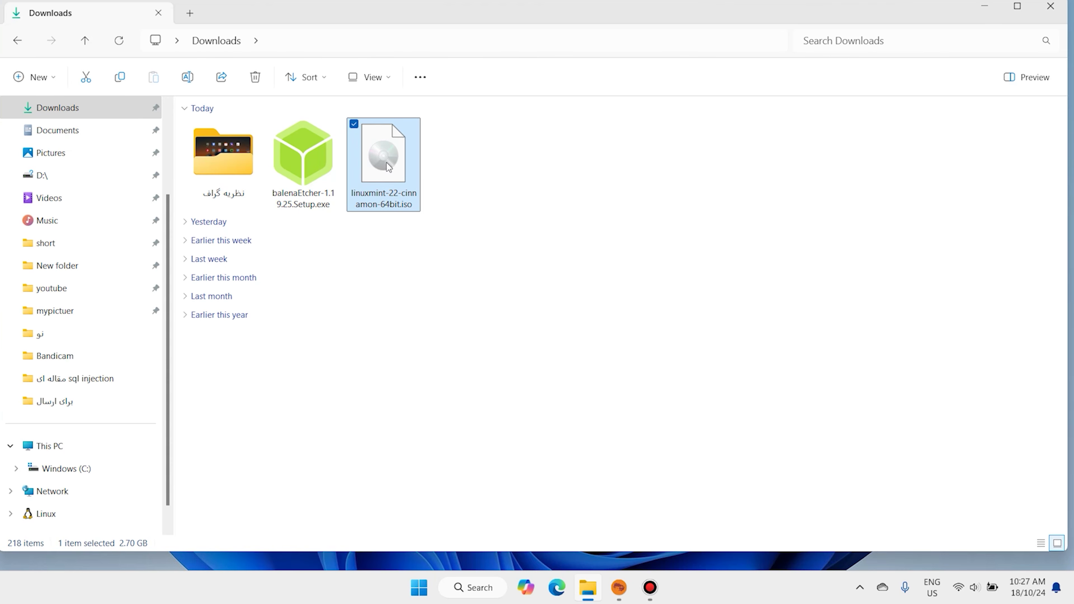
left_click(568, 165)
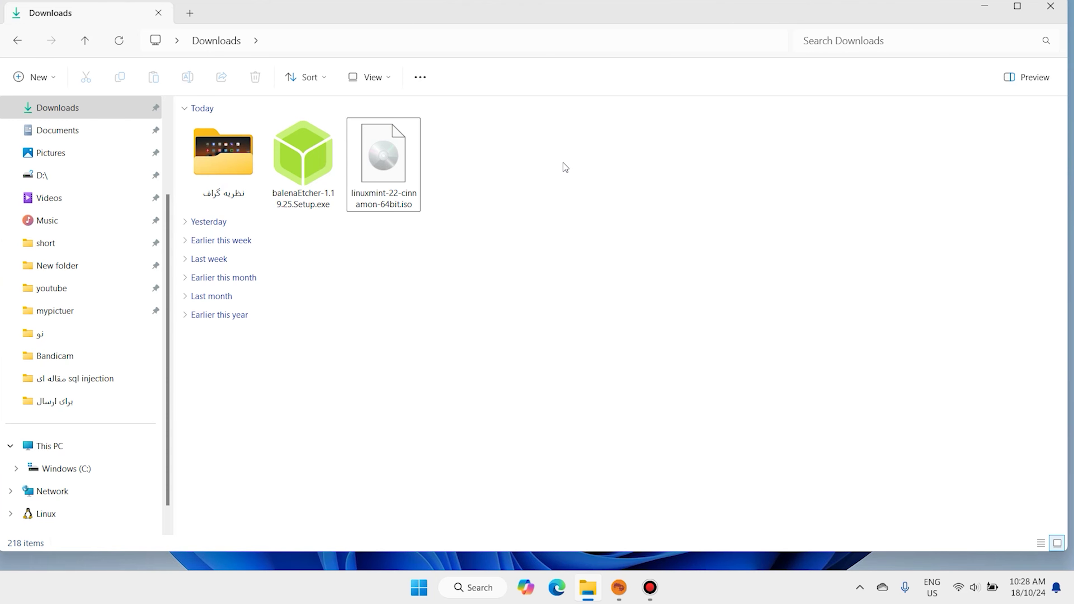
left_click(300, 152)
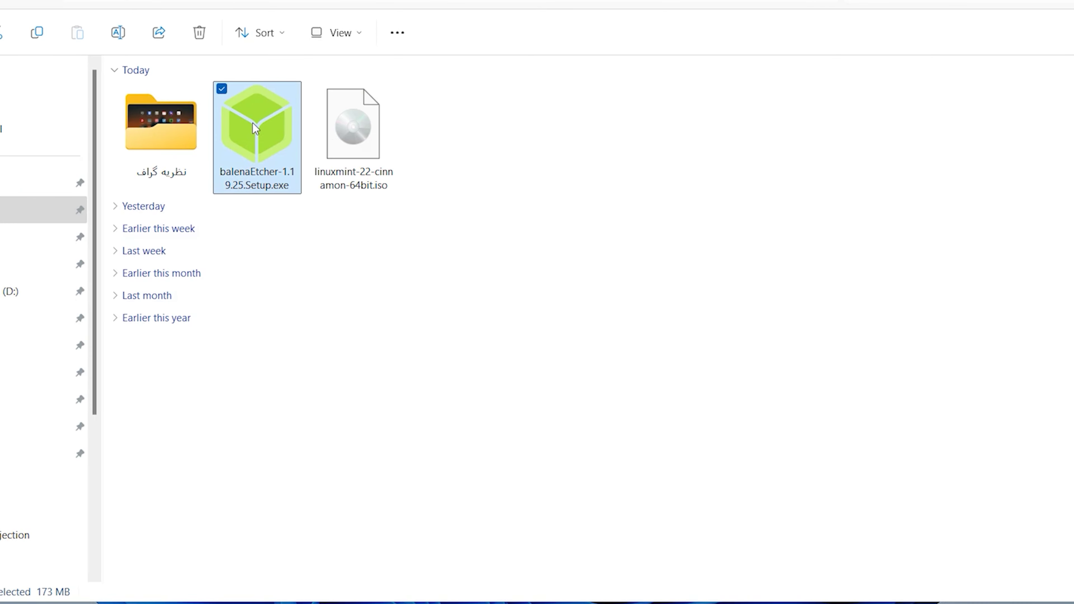
right_click(252, 123)
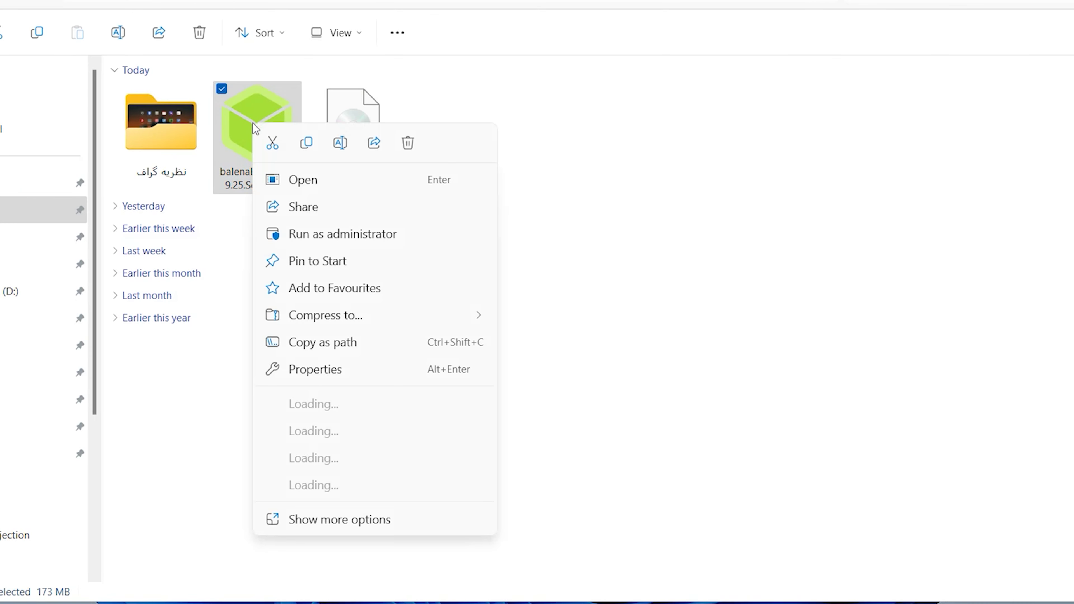
left_click(336, 233)
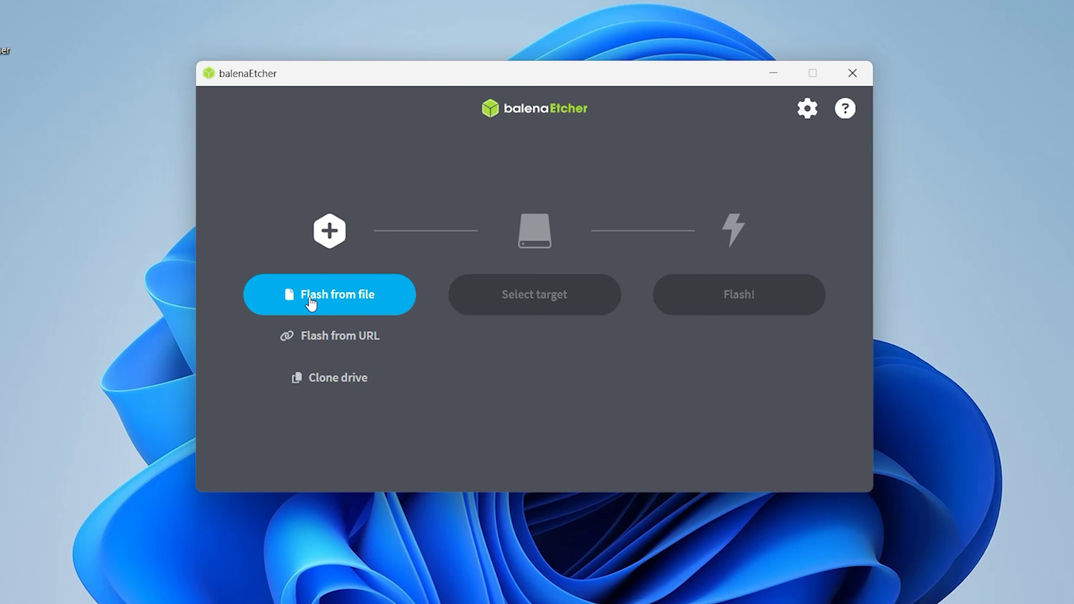
Select linuxmint-22-cinnamon-64bit.iso from Downloads as the image to flash.
left_click(337, 296)
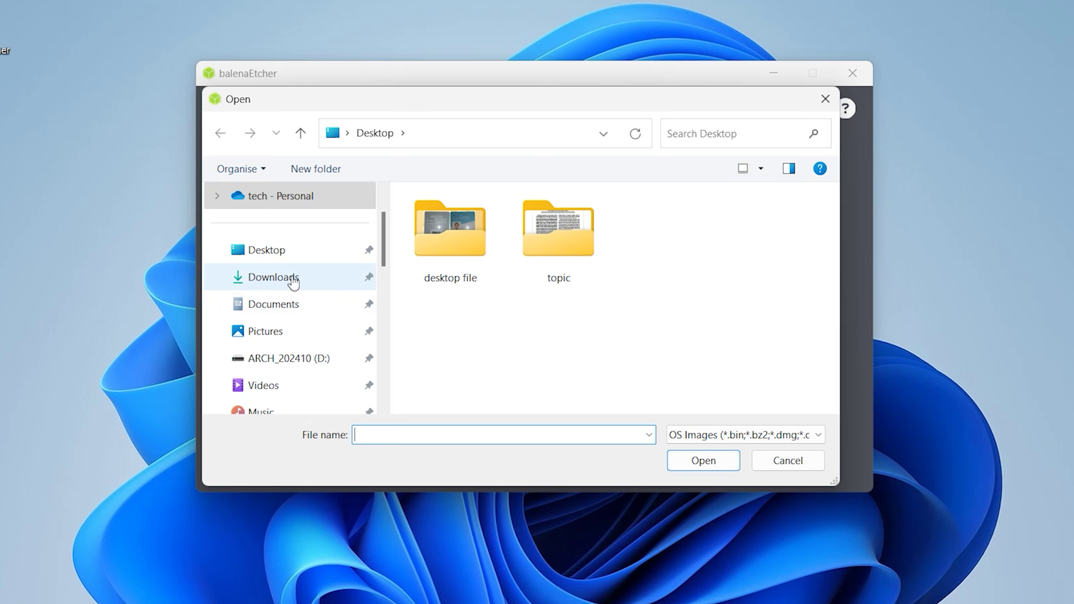
left_click(293, 282)
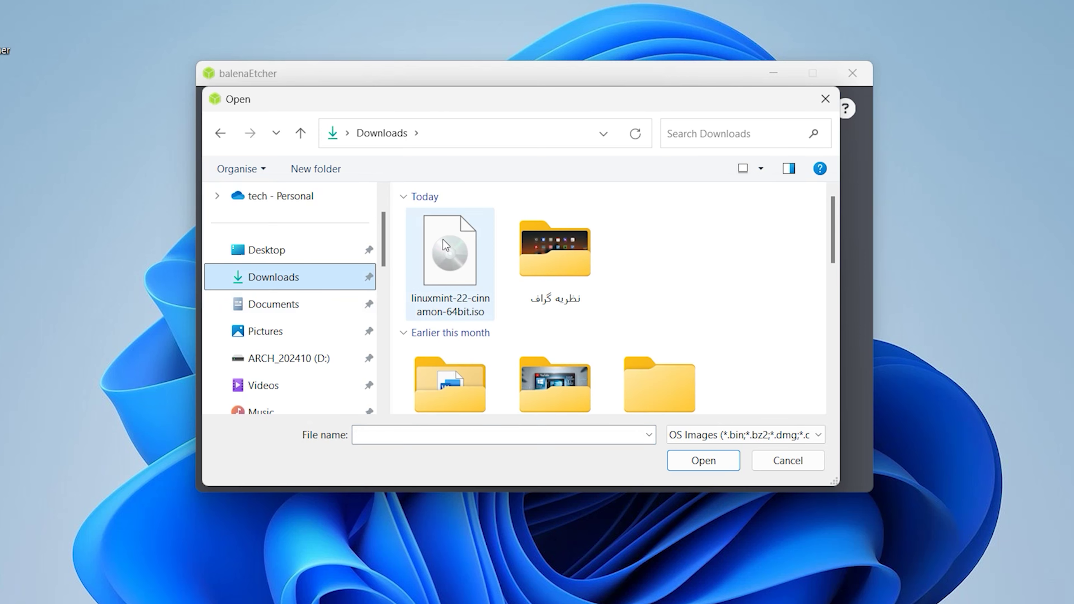
left_click(443, 240)
left_click(714, 459)
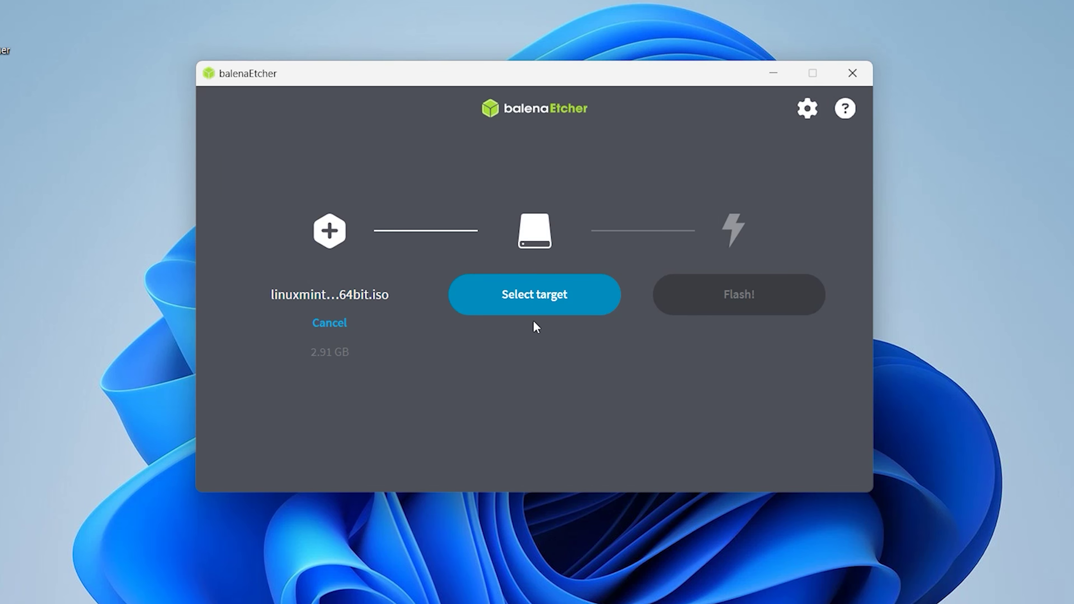
Choose the 30.8 GB USB SanDisk drive as the flash target.
left_click(542, 302)
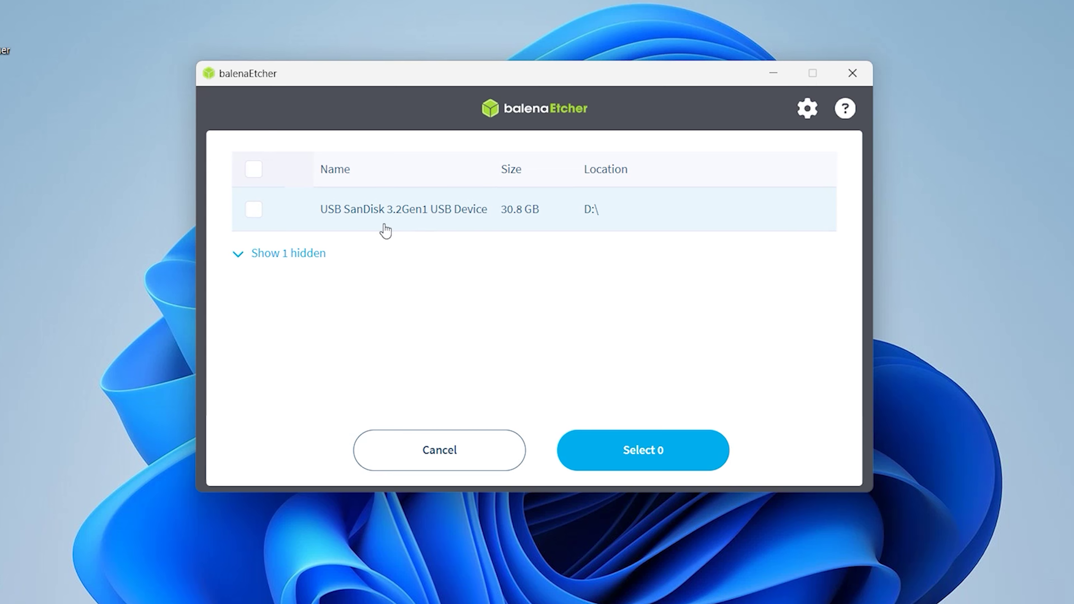
left_click(254, 211)
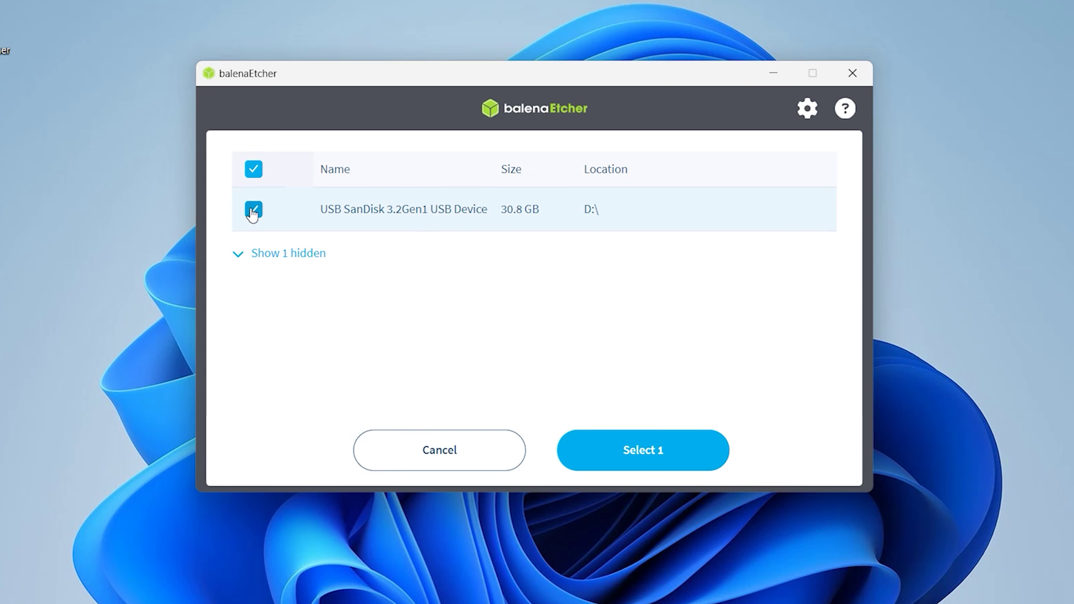
left_click(637, 451)
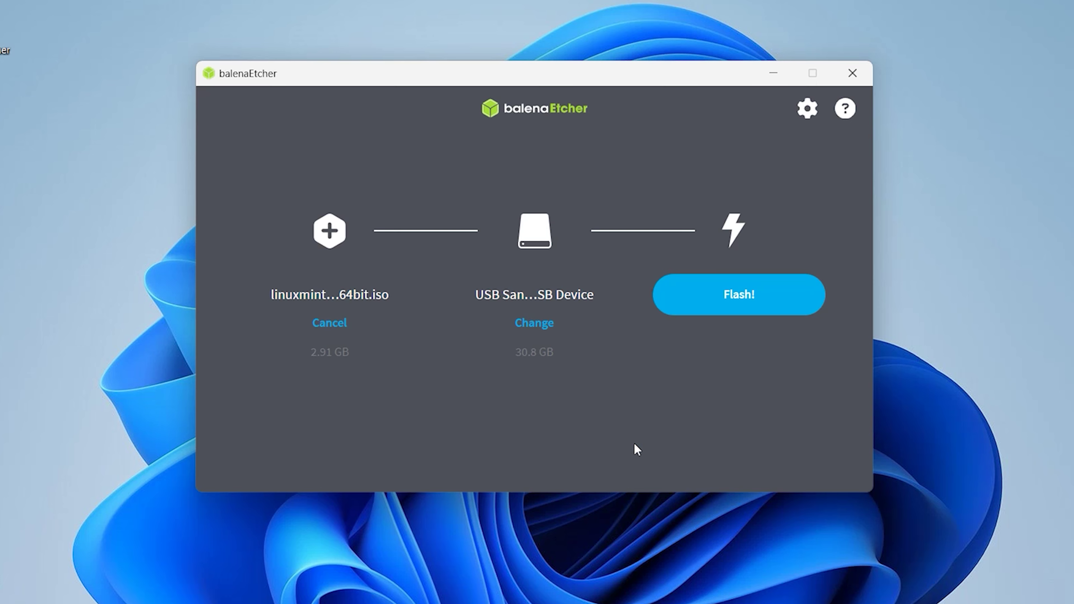
Flash the Linux Mint ISO to the USB drive and close balenaEtcher when it completes.
left_click(726, 298)
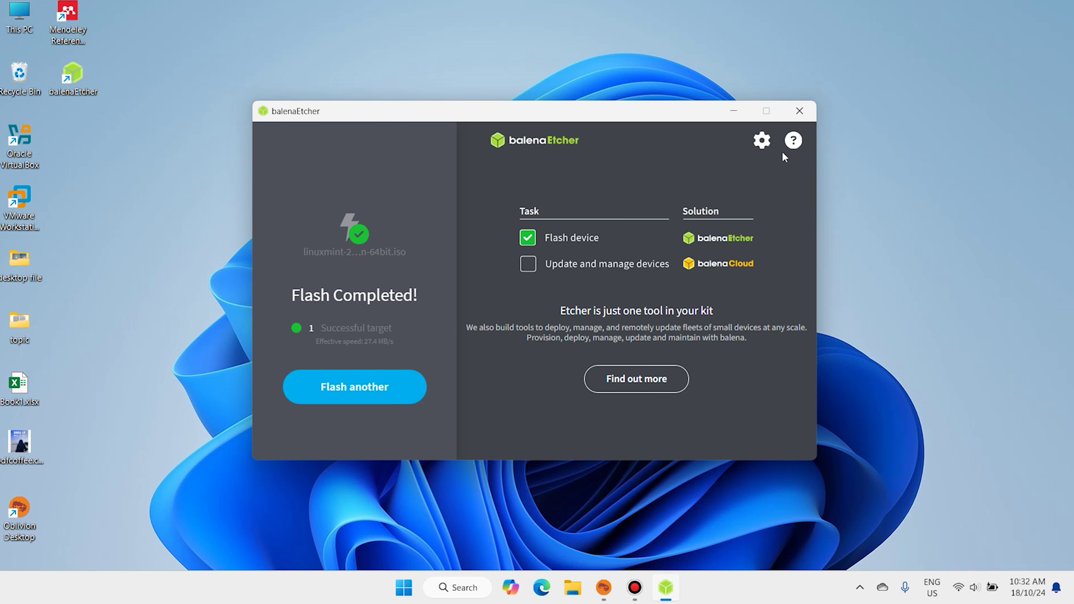
left_click(799, 111)
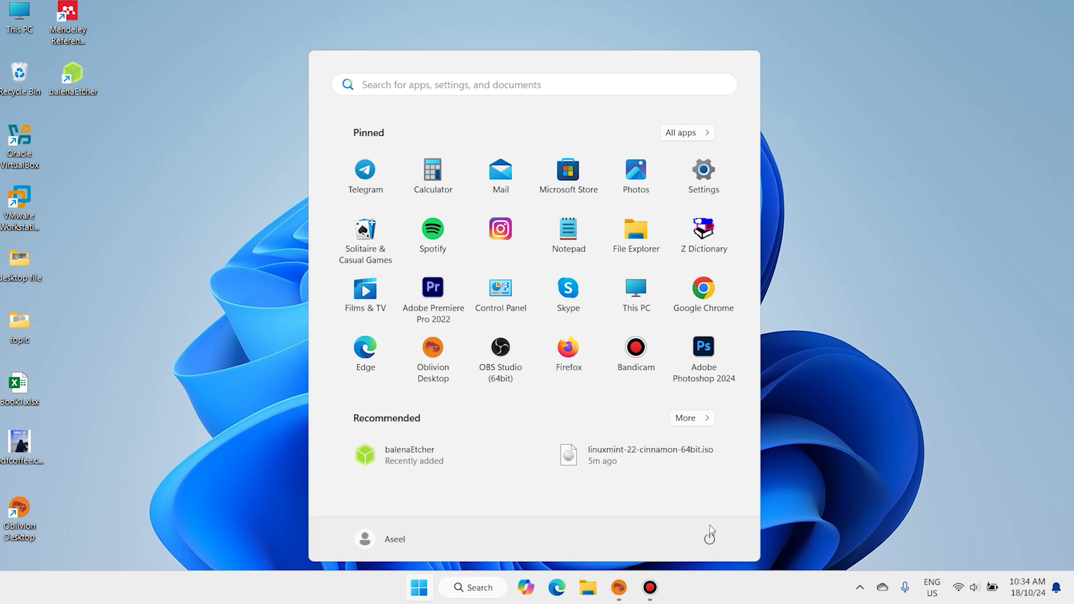
Restart Windows and boot from the EFI USB Device in the boot menu.
left_click(710, 536)
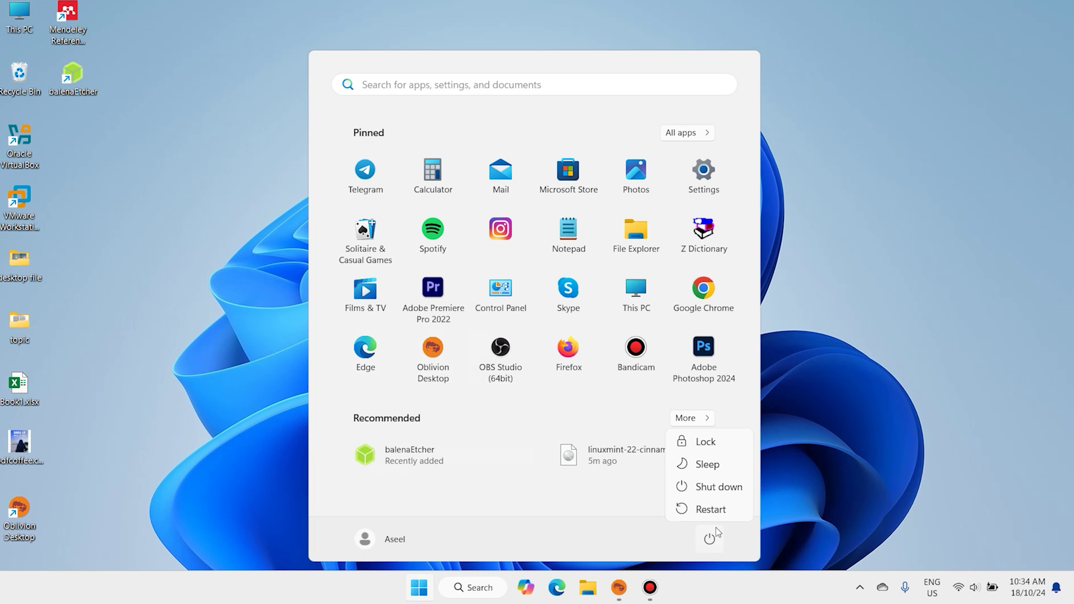
left_click(715, 510)
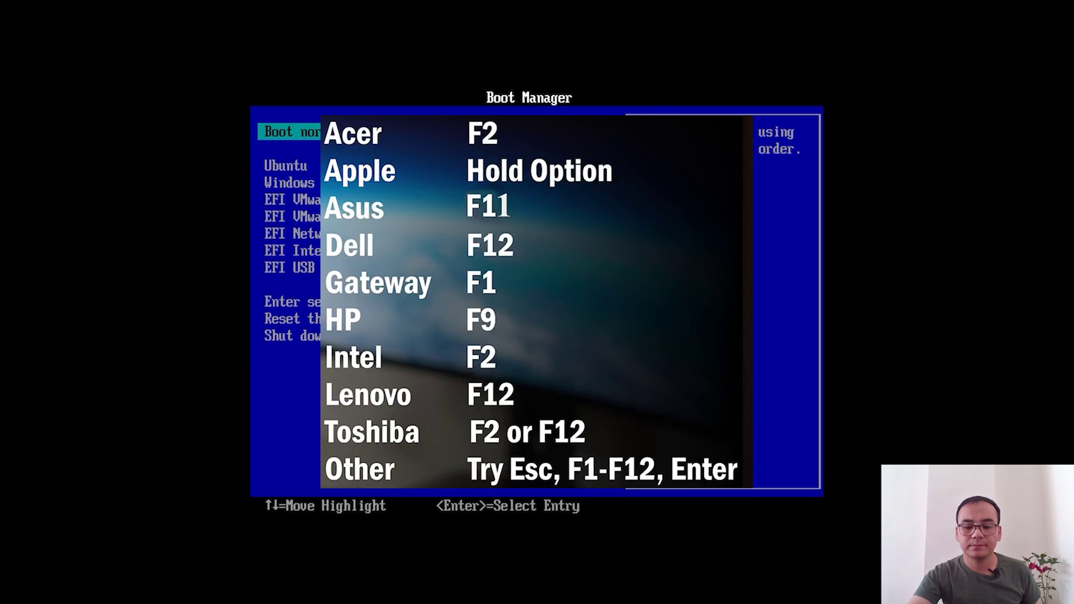
key("Down")
key("Down")
key("Down")
key("Down")
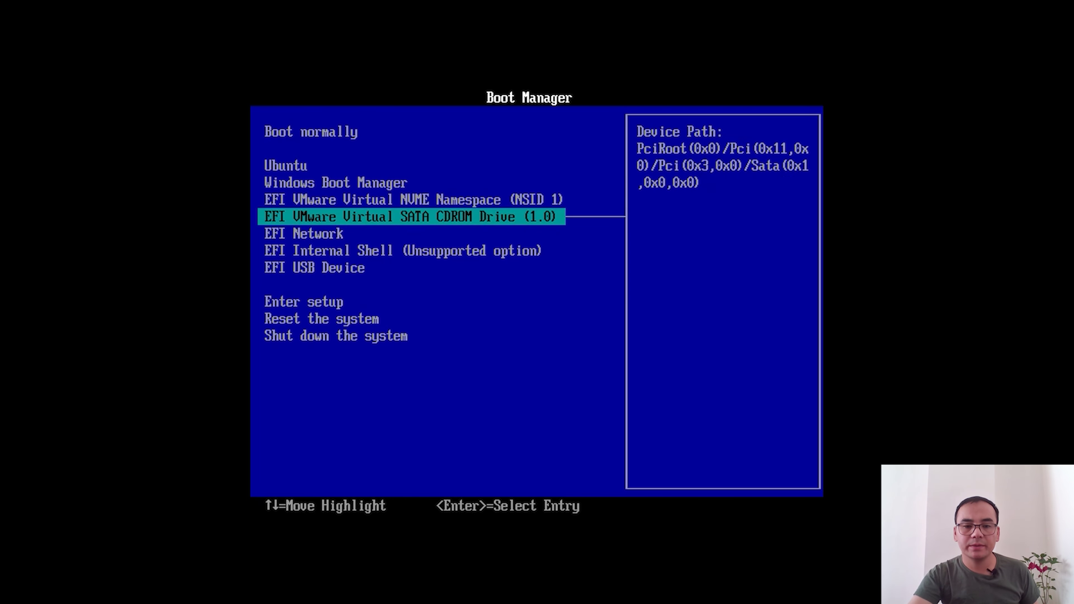
key("Down")
key("Down")
key("Down")
key("Return")
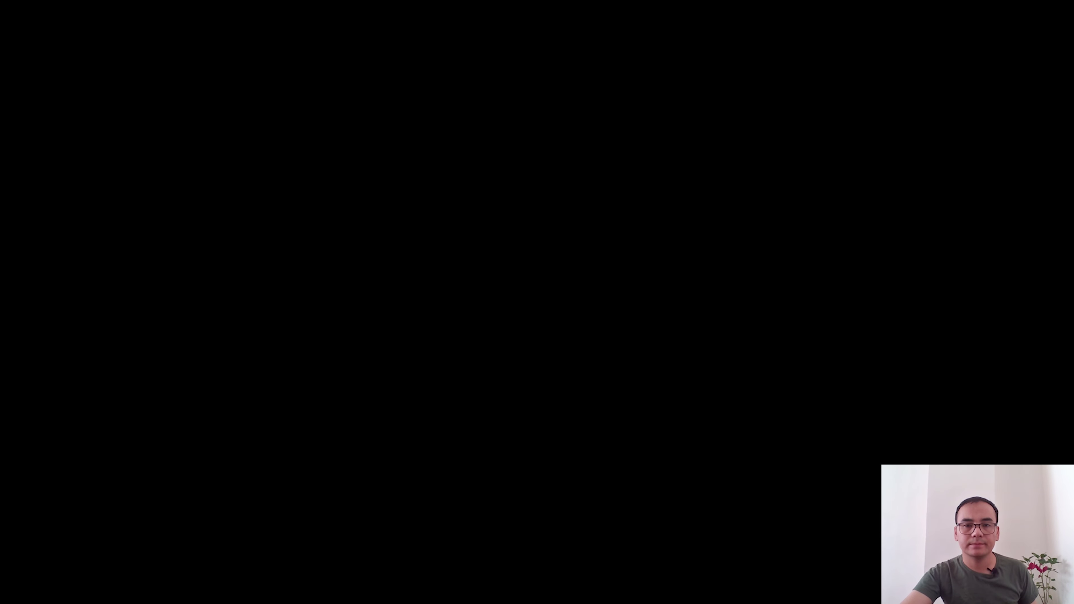
Boot the Linux Mint 22 Cinnamon 64-bit live session and launch Install Linux Mint.
key("Return")
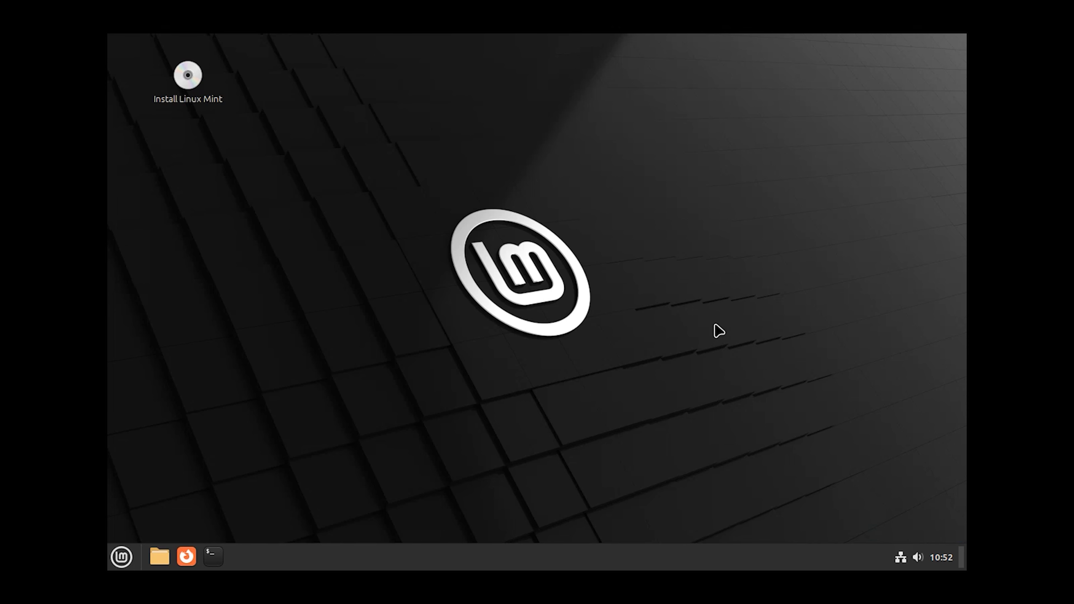
left_click(900, 557)
left_click(121, 557)
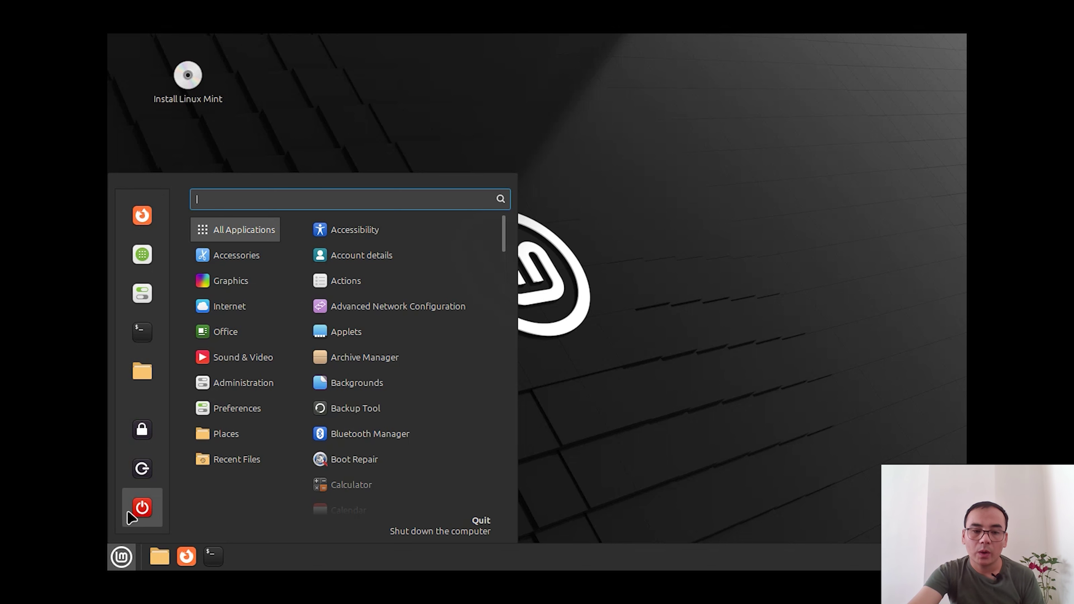
left_click(132, 516)
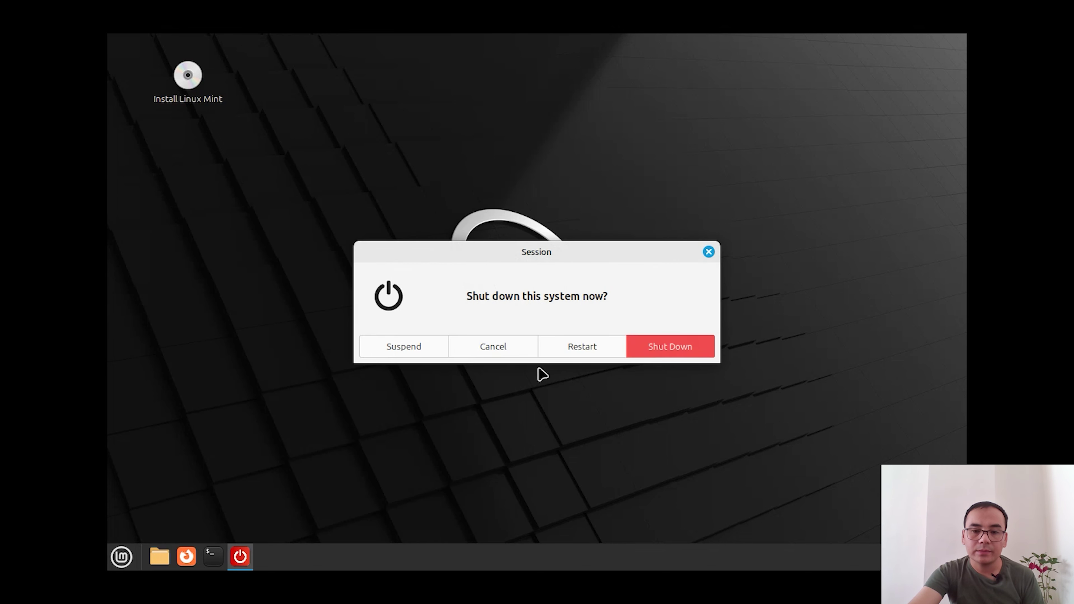
left_click(707, 251)
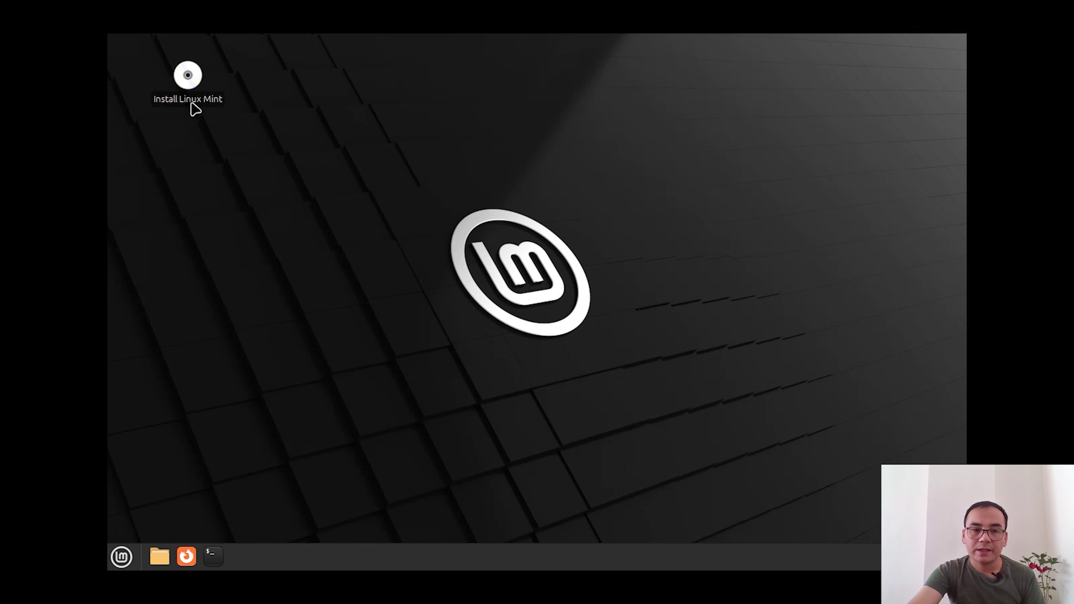
double_click(189, 79)
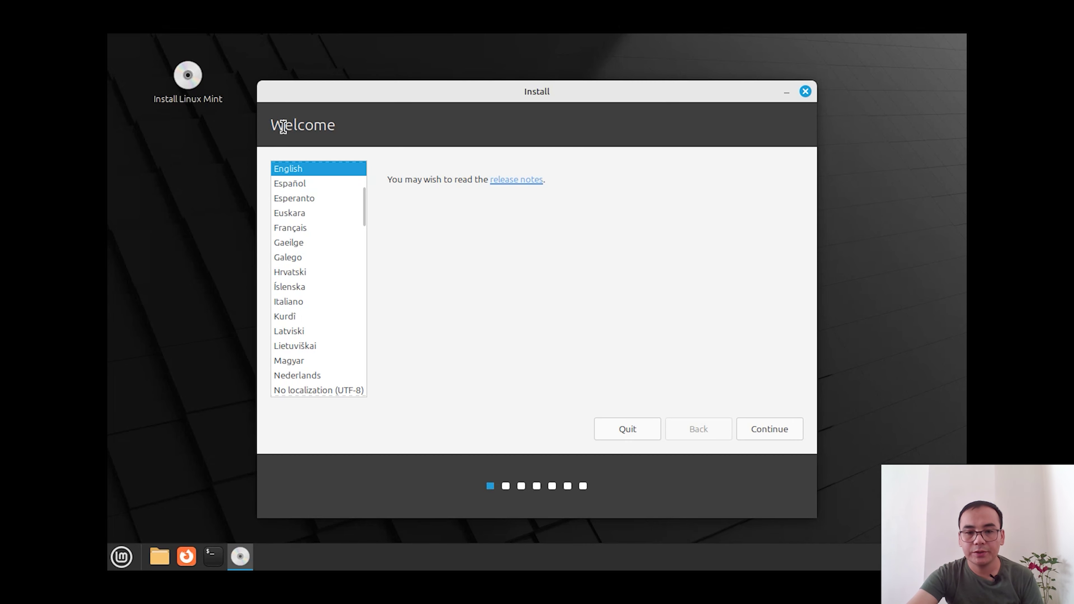
Accept English and the English (US) keyboard, keep multimedia codecs checked, and pick 'Something else' partitioning.
left_click(778, 424)
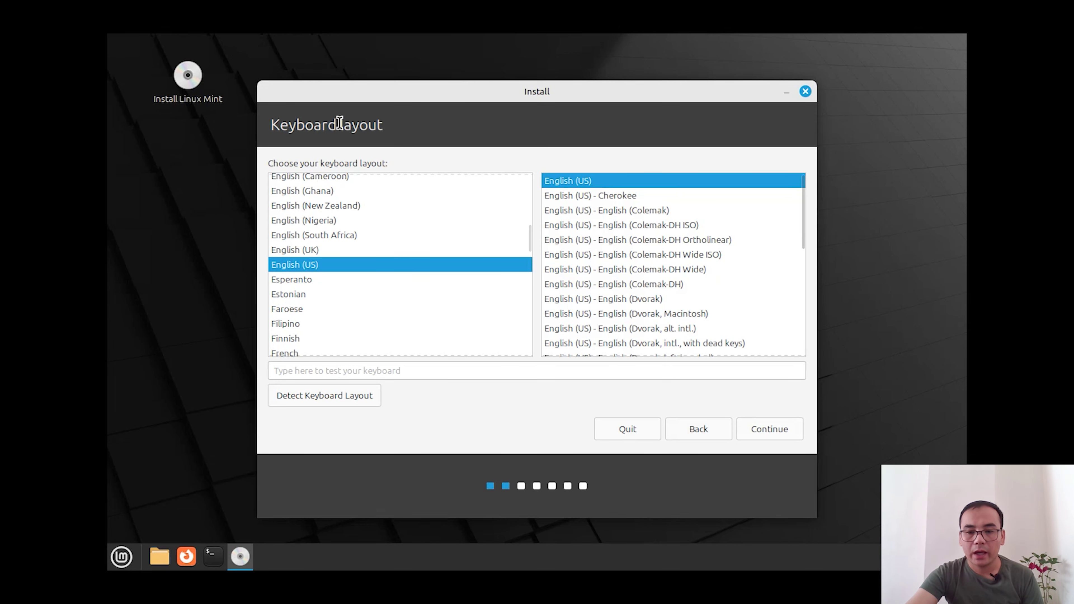
left_click(775, 428)
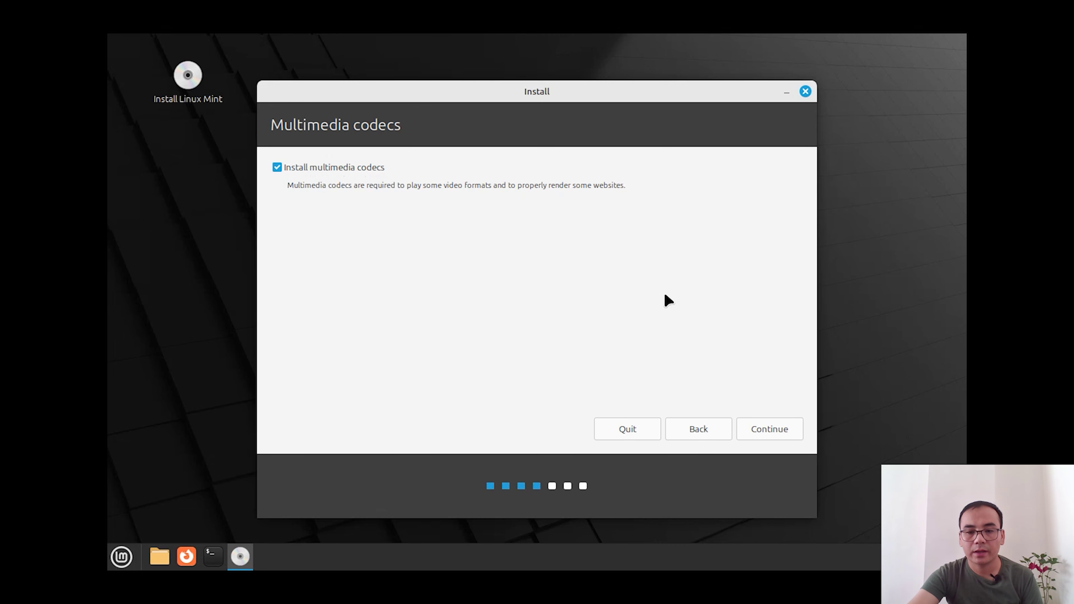
left_click(767, 421)
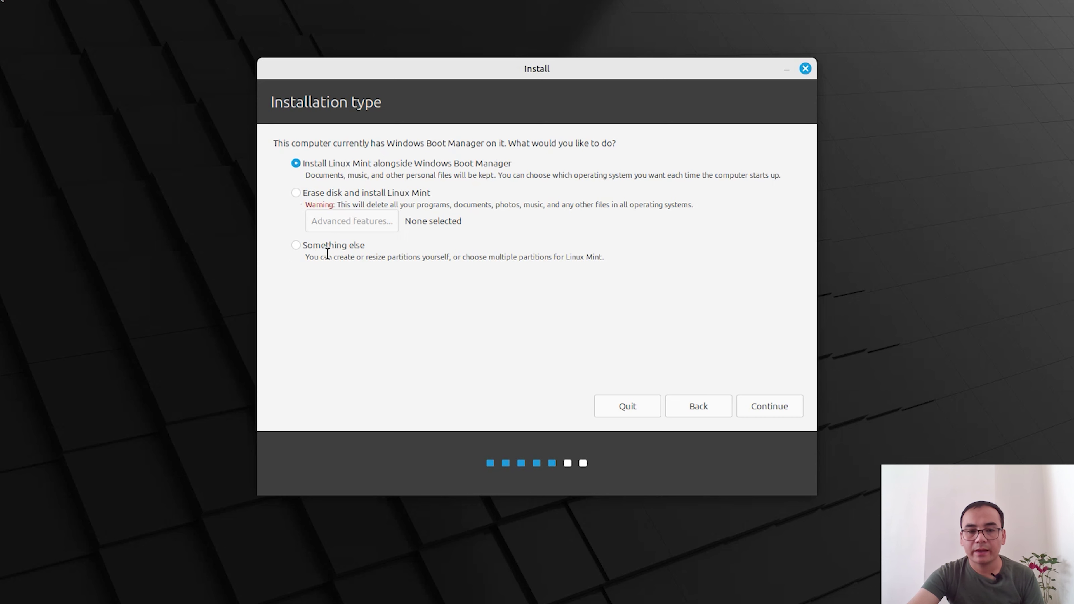
left_click(296, 245)
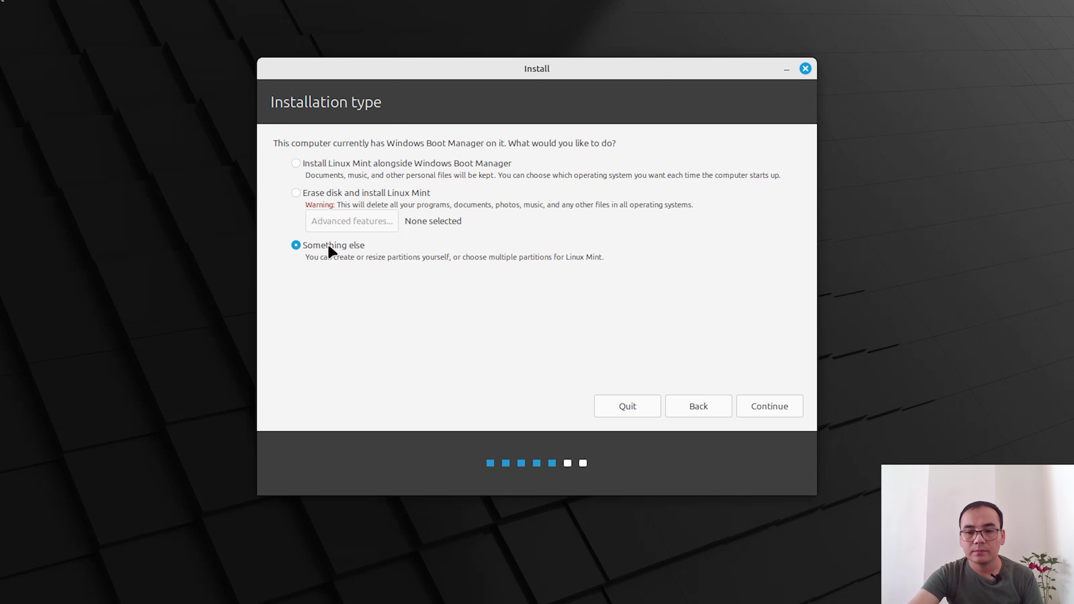
left_click(772, 407)
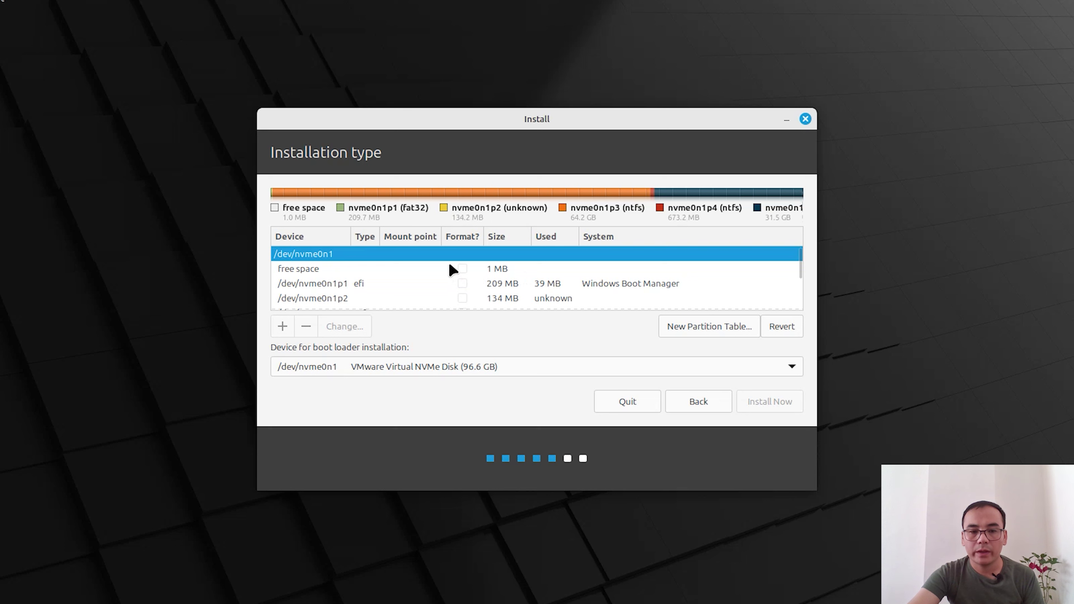
Set the 31457 MB nvme0n1p5 partition to Ext4 journaling, mounted at /.
scroll(441, 256, "down", 3)
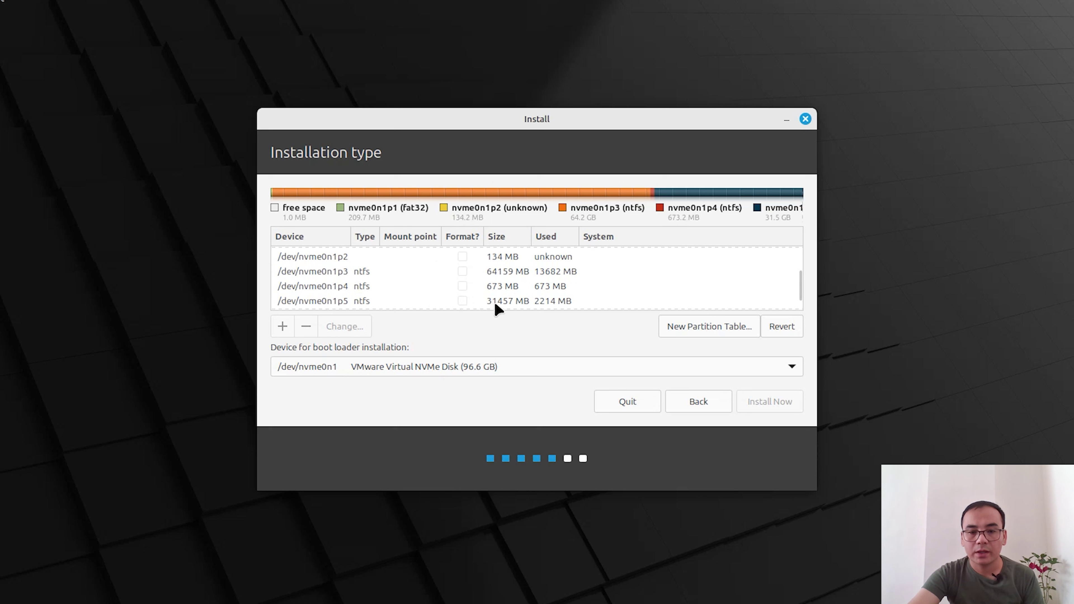
left_click(484, 300)
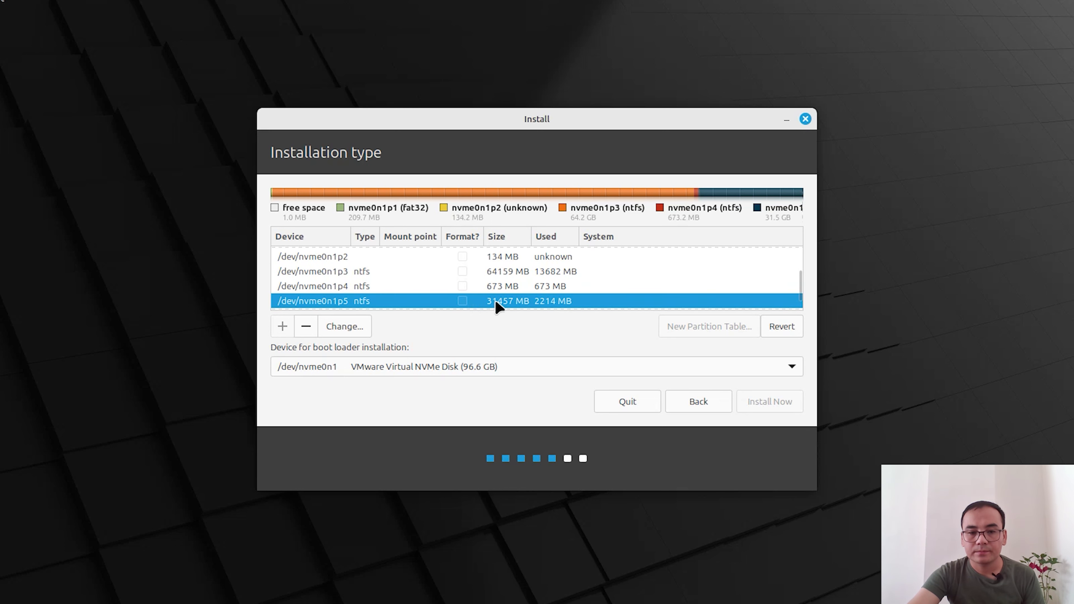
left_click(352, 330)
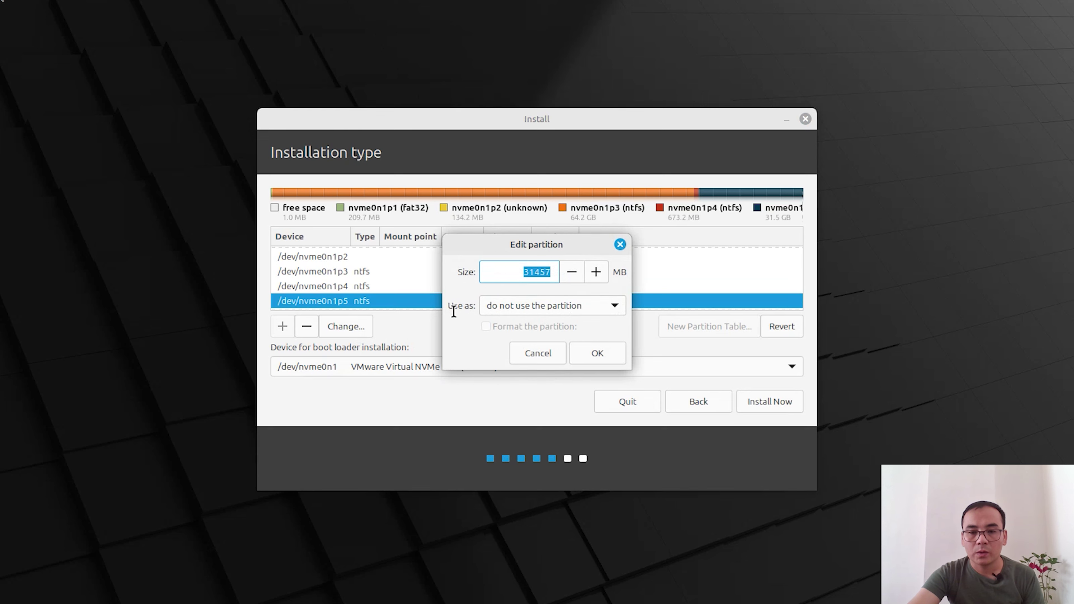
left_click(614, 301)
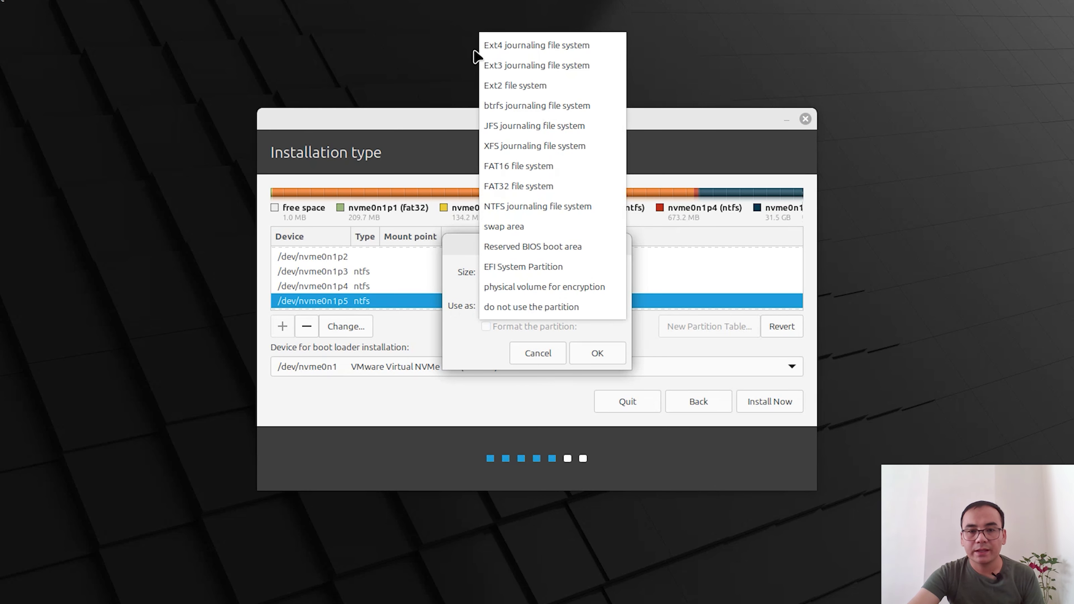
left_click(496, 47)
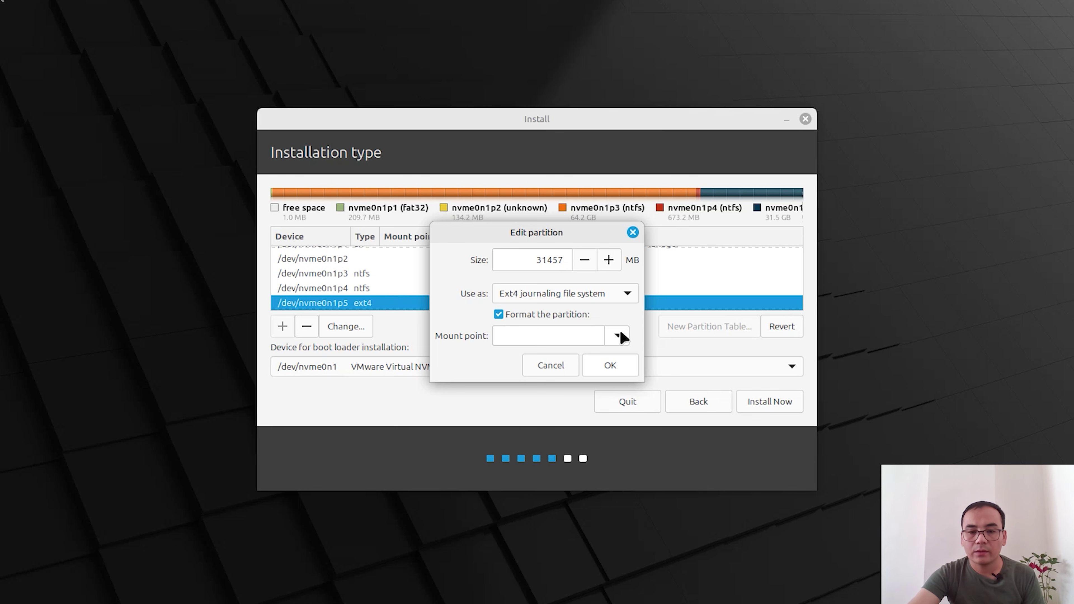
left_click(620, 334)
left_click(502, 361)
left_click(610, 364)
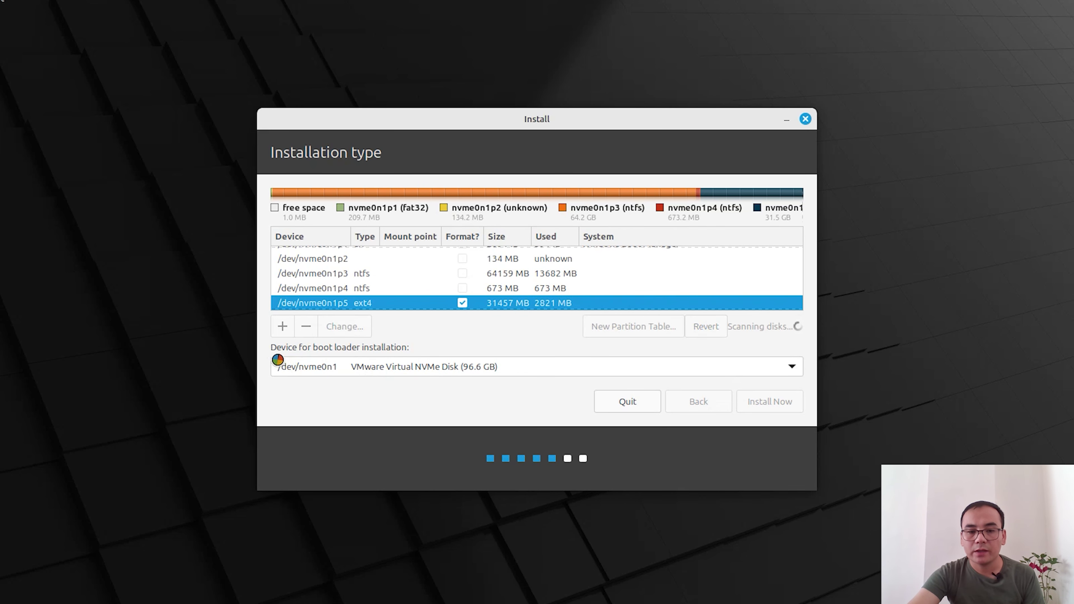
Put the boot loader on /dev/nvme0n1p1 (Windows Boot Manager) and start Install Now.
left_click(791, 367)
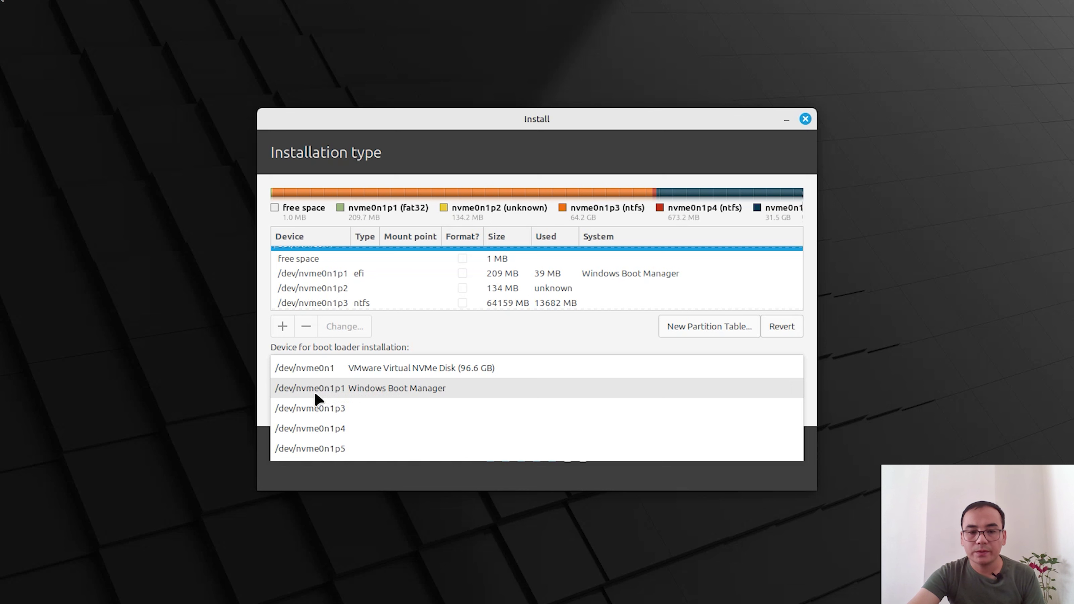
left_click(351, 388)
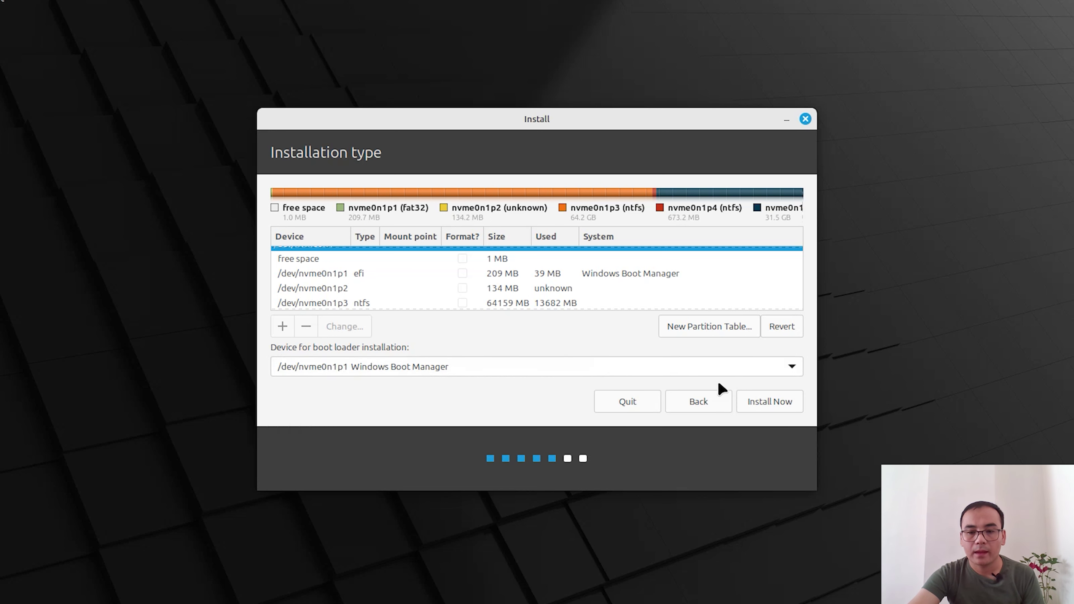
left_click(764, 402)
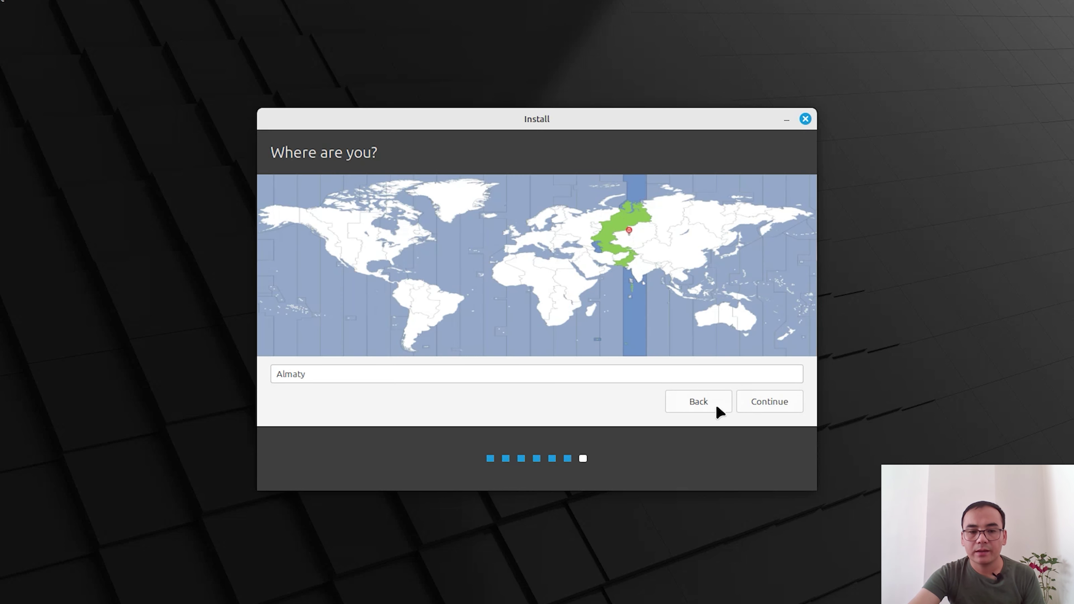
Keep the Almaty time zone, enter the user's name, and type the account password.
left_click(779, 400)
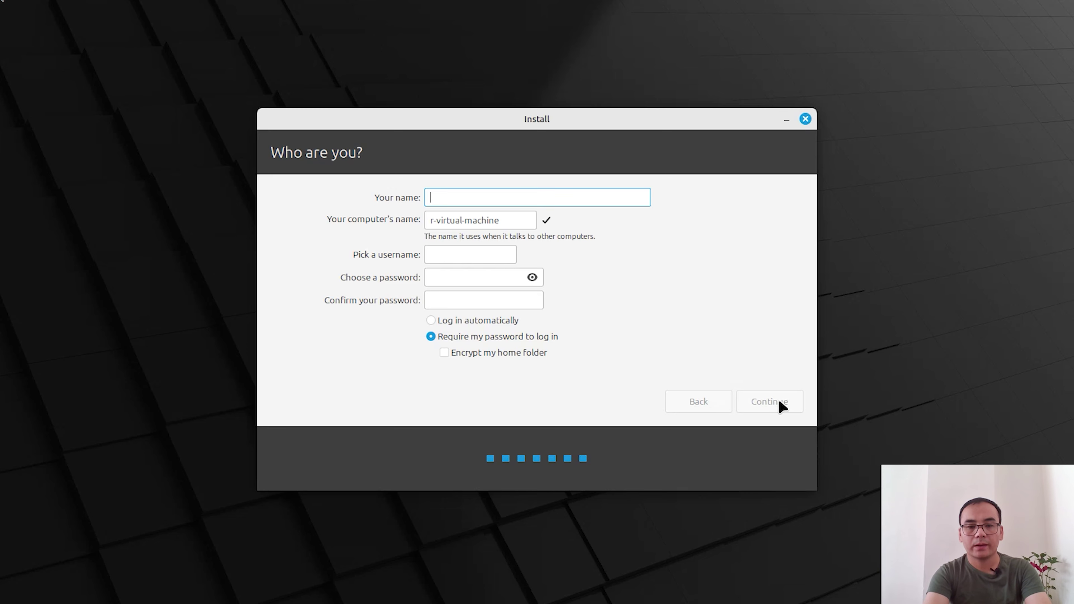
type("toor")
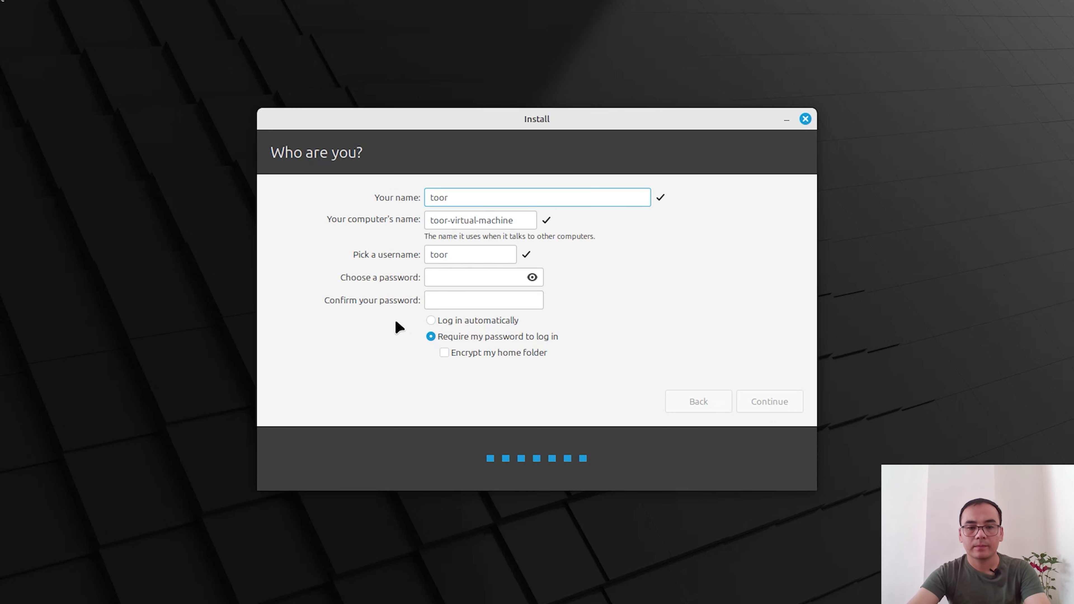
left_click(449, 277)
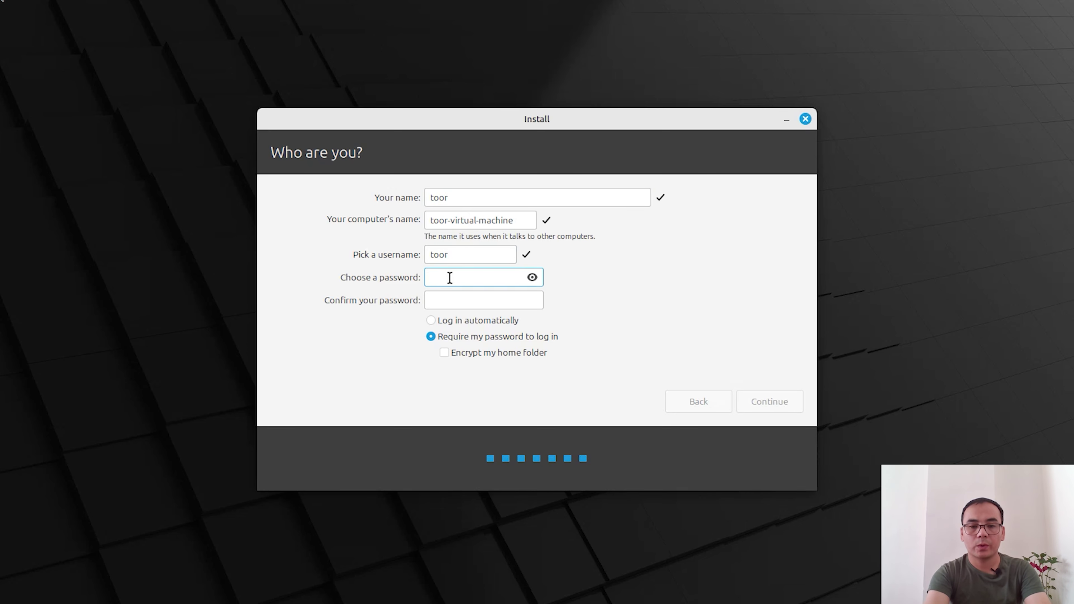
type("12345")
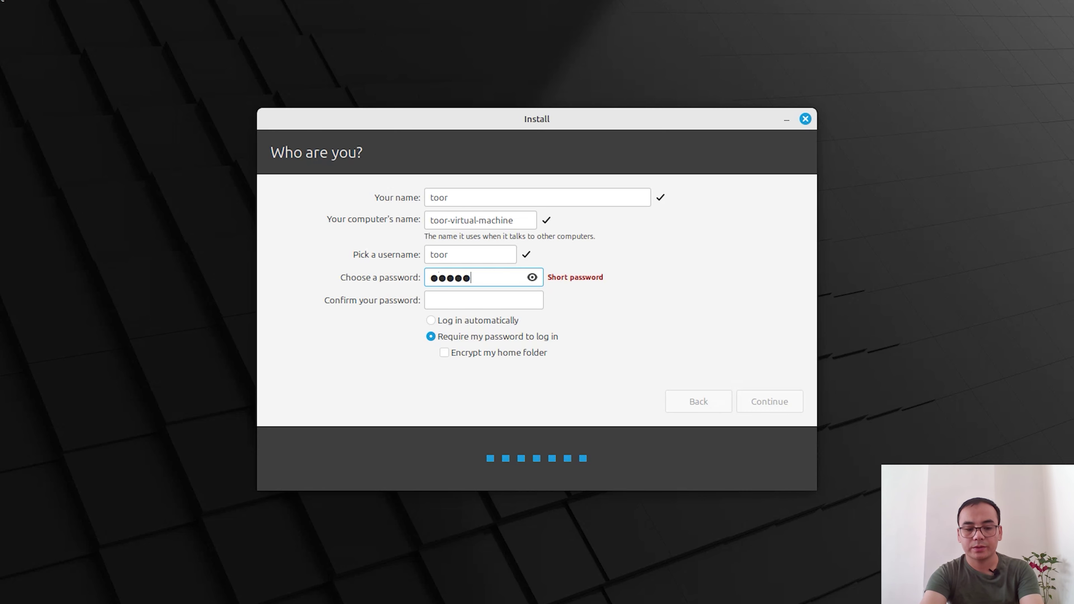
type("6789")
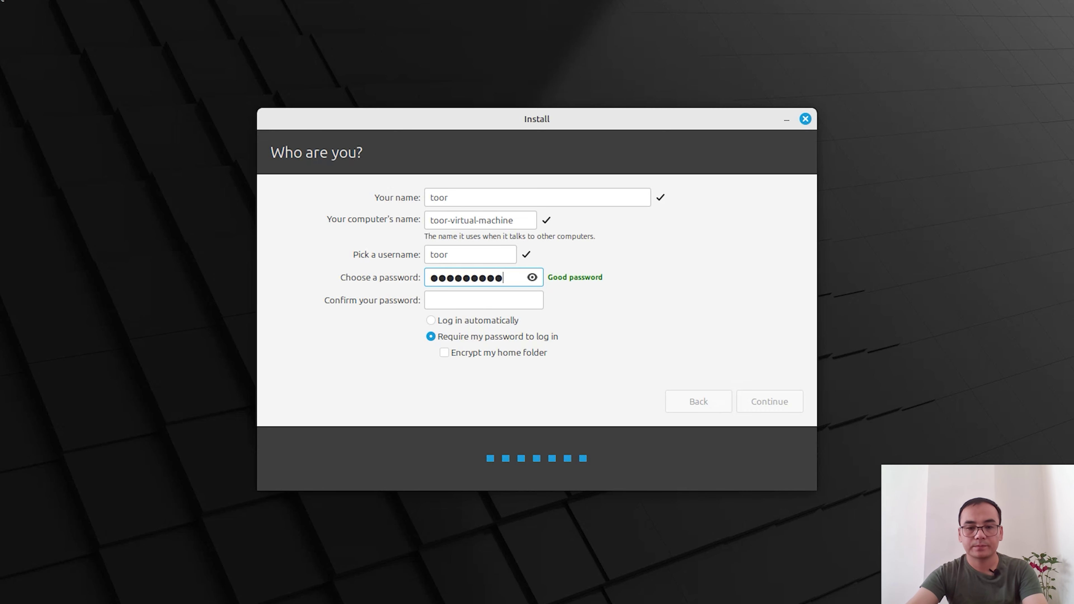
Confirm the password, keep 'Require my password to log in', and begin the installation.
left_click(449, 298)
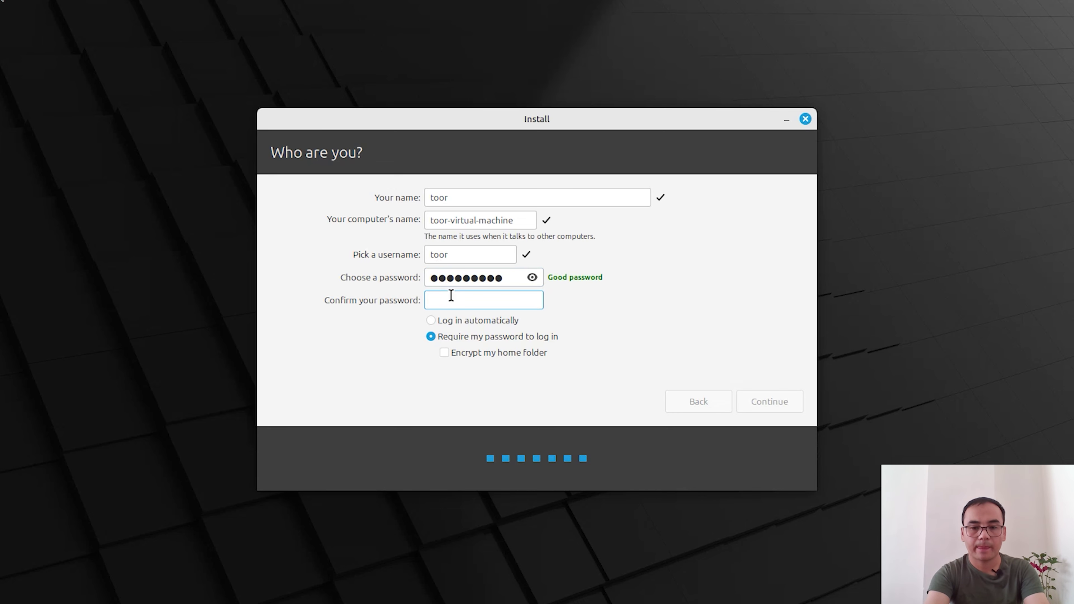
type("123456789")
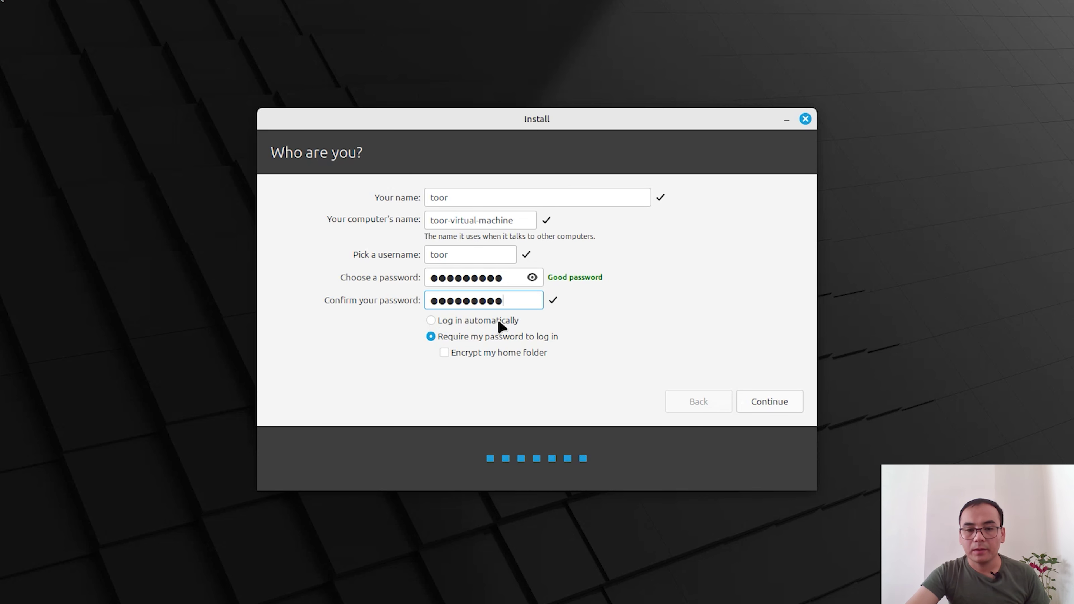
left_click(479, 321)
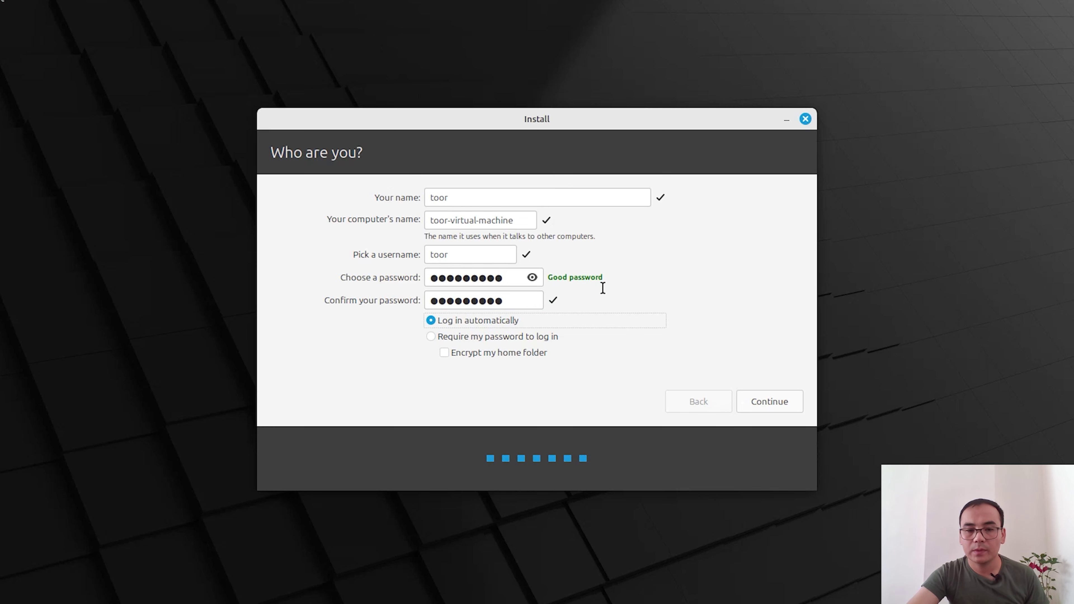
left_click(448, 337)
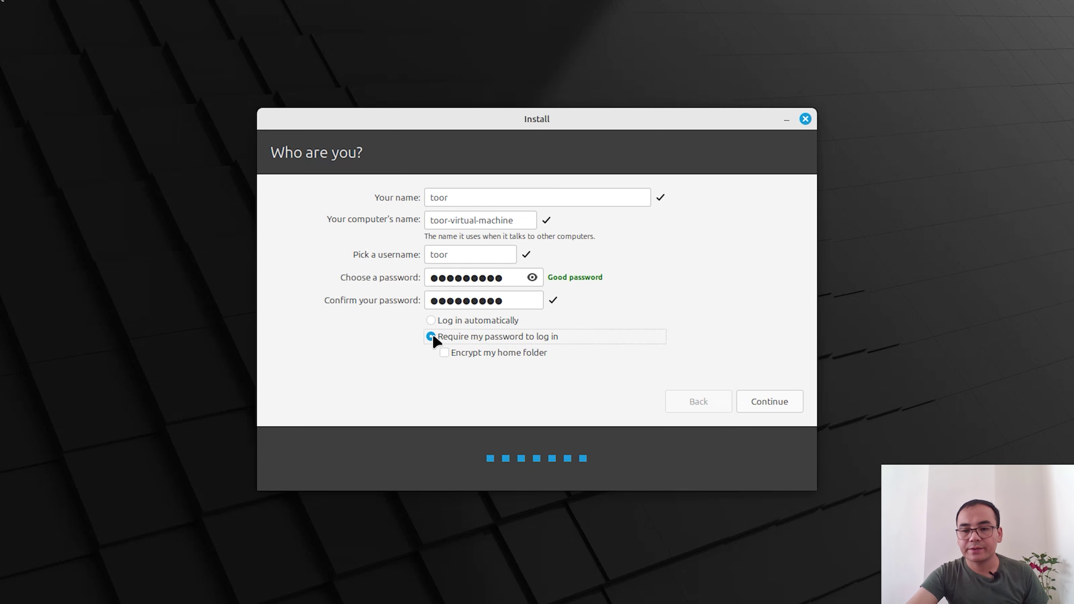
left_click(791, 401)
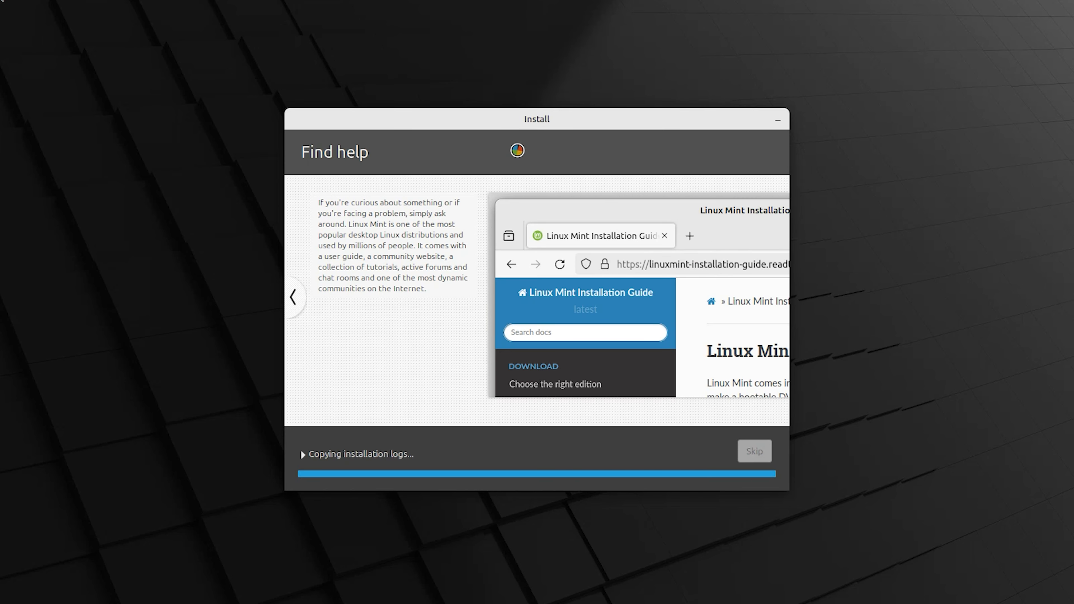
Restart after installing, confirm the medium is removed, and boot Linux Mint 22 Cinnamon from GRUB.
left_click(653, 337)
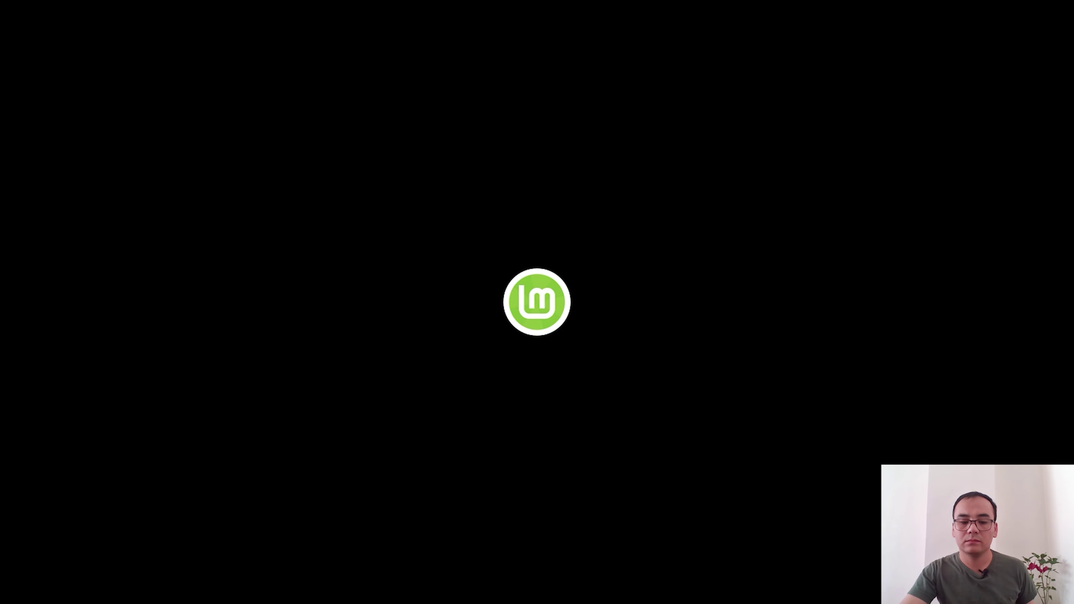
key("Return")
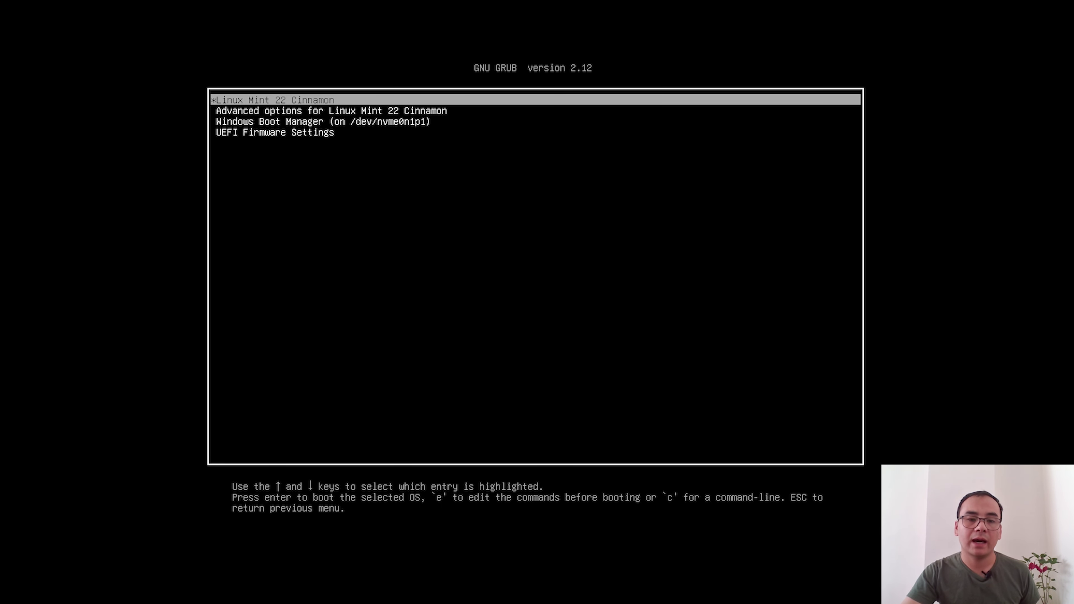
key("Down")
key("Down")
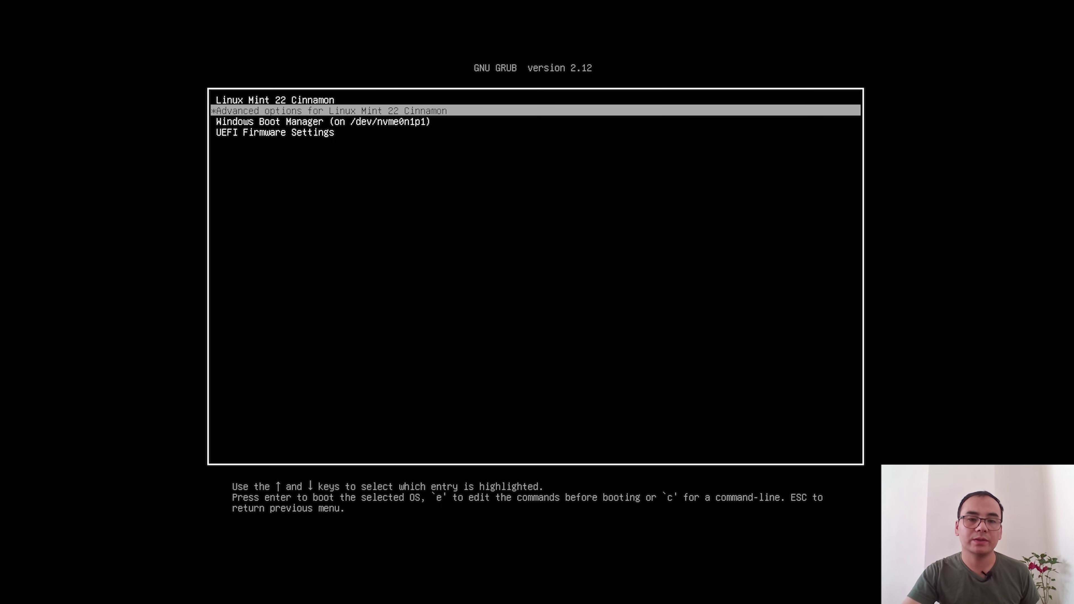
key("Up")
key("Up")
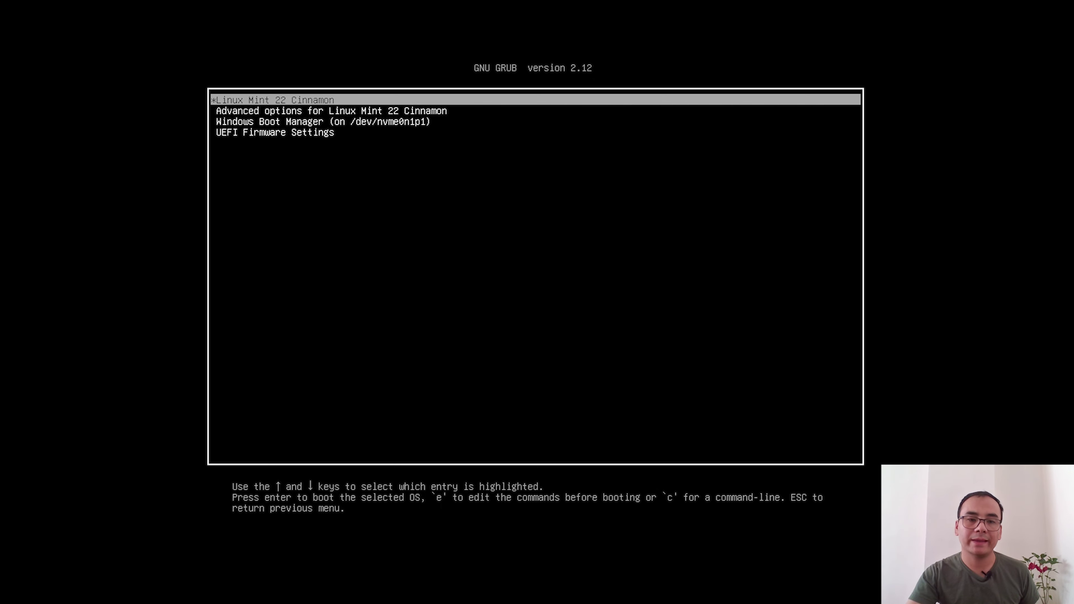
key("Return")
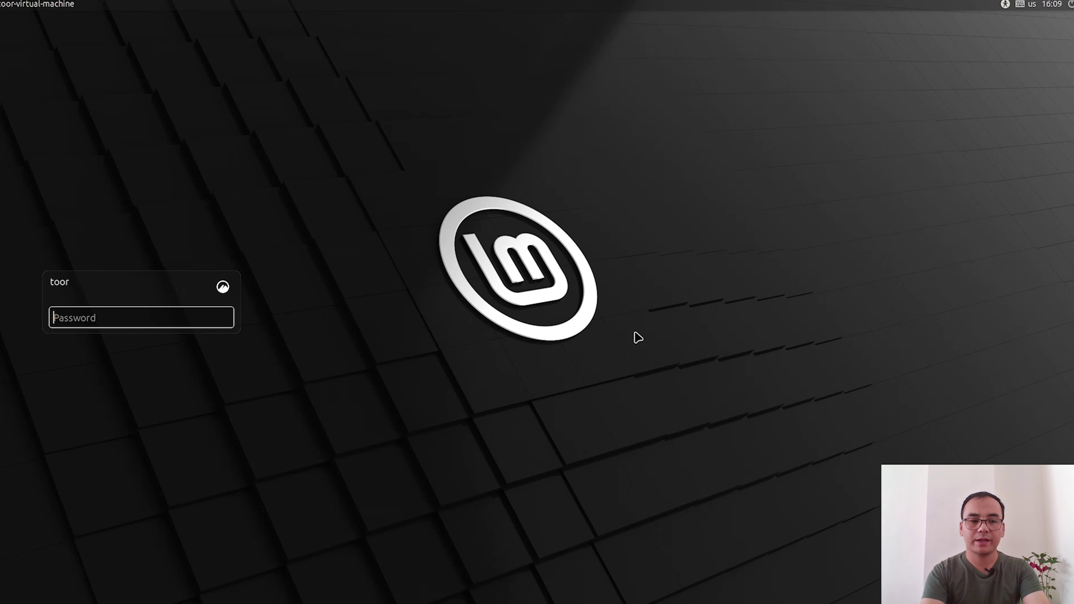
Log in with the account password, close Welcome and the Wired connection 1 notice, and open the Mint menu.
type("•••••••")
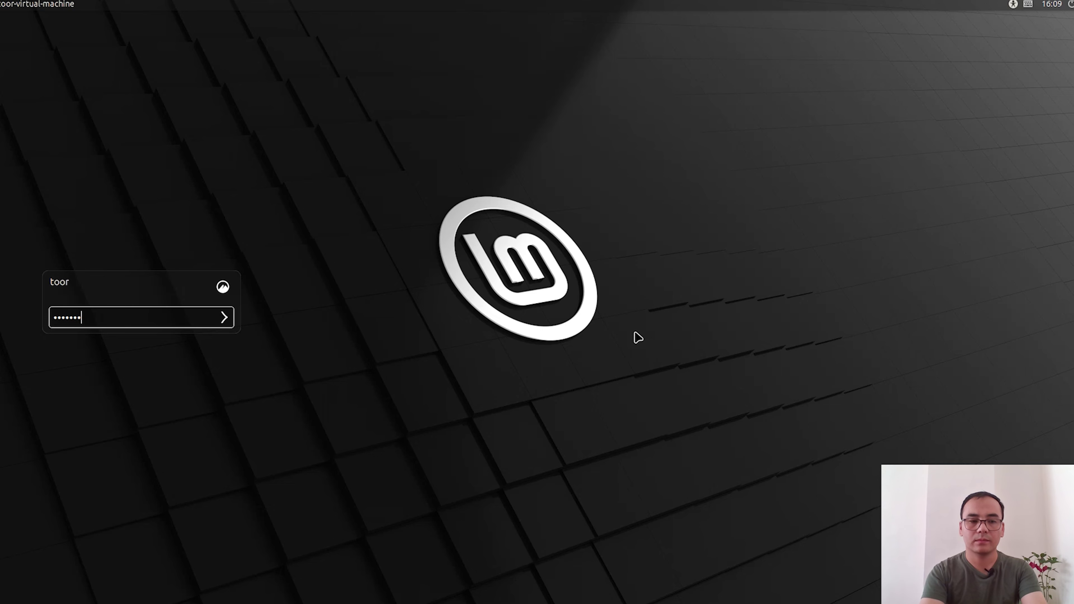
type("•")
key("Return")
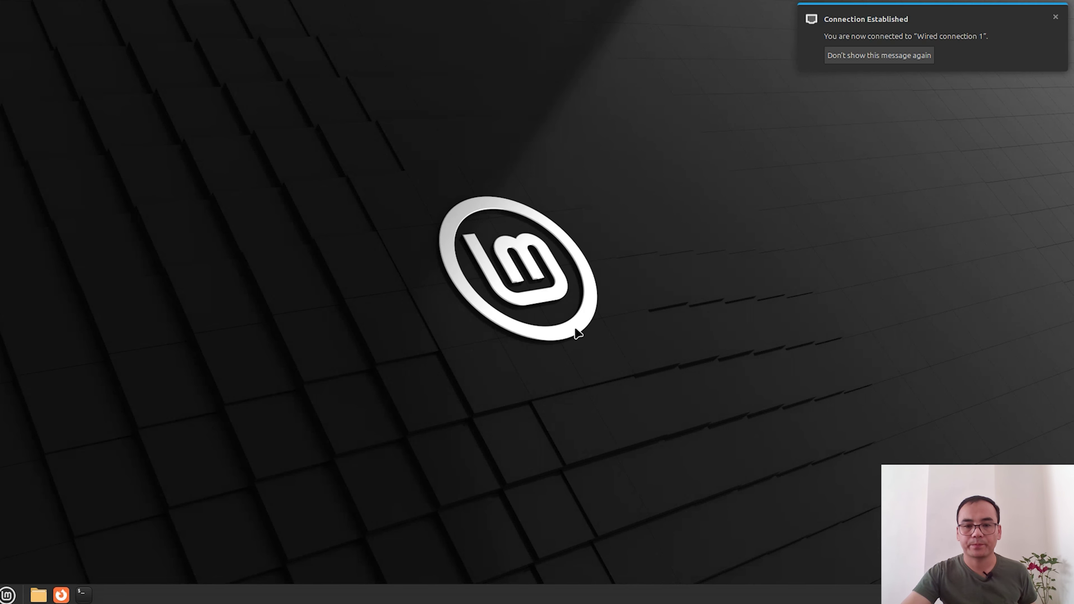
left_click(753, 147)
left_click(1057, 19)
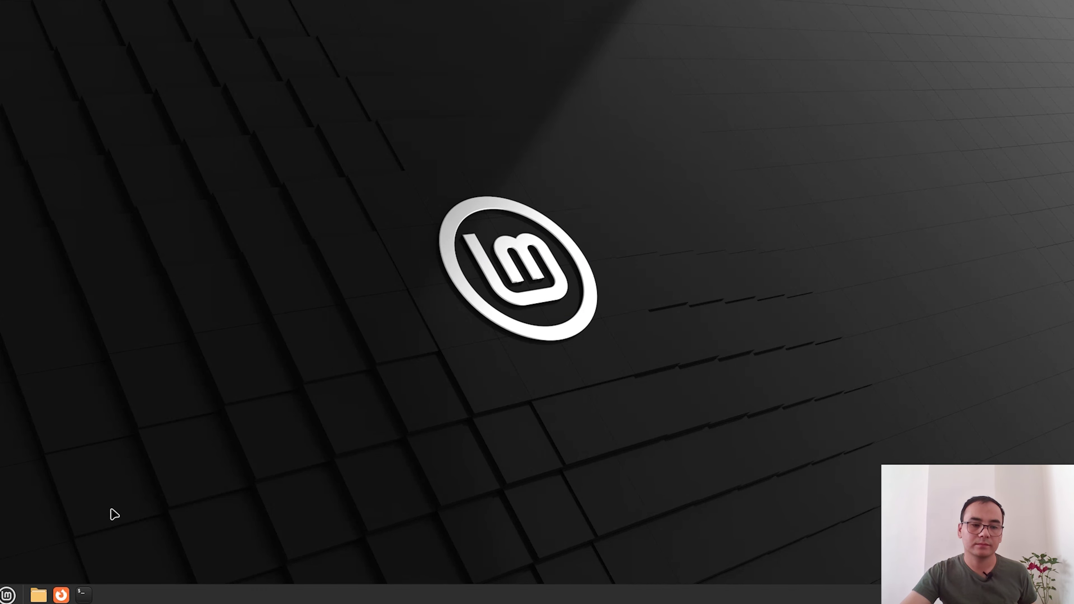
left_click(8, 594)
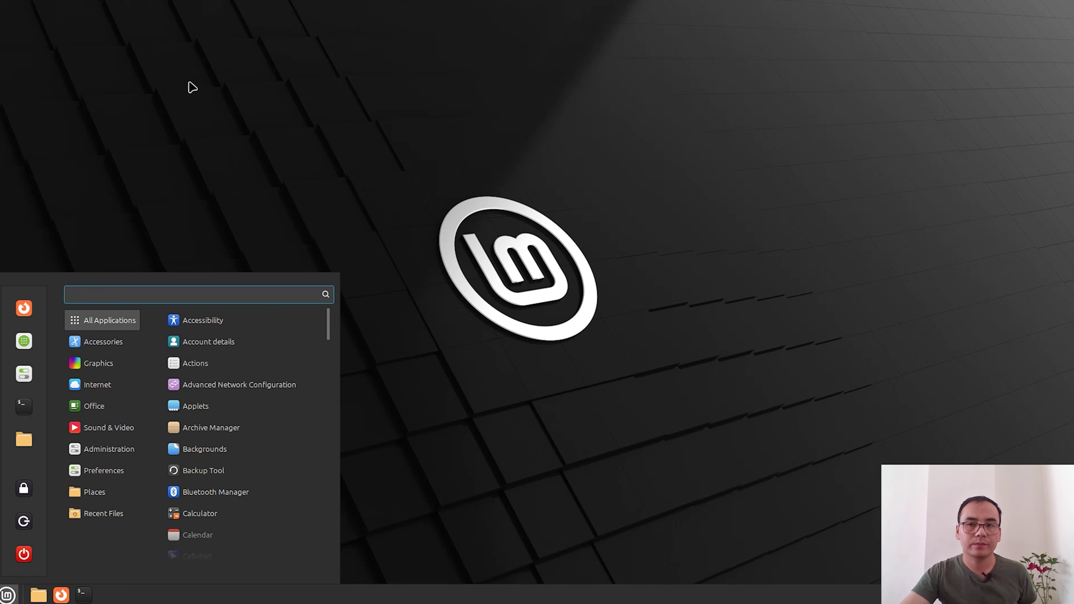
Restart from the Mint menu and boot the Windows Boot Manager entry in GRUB.
left_click(24, 554)
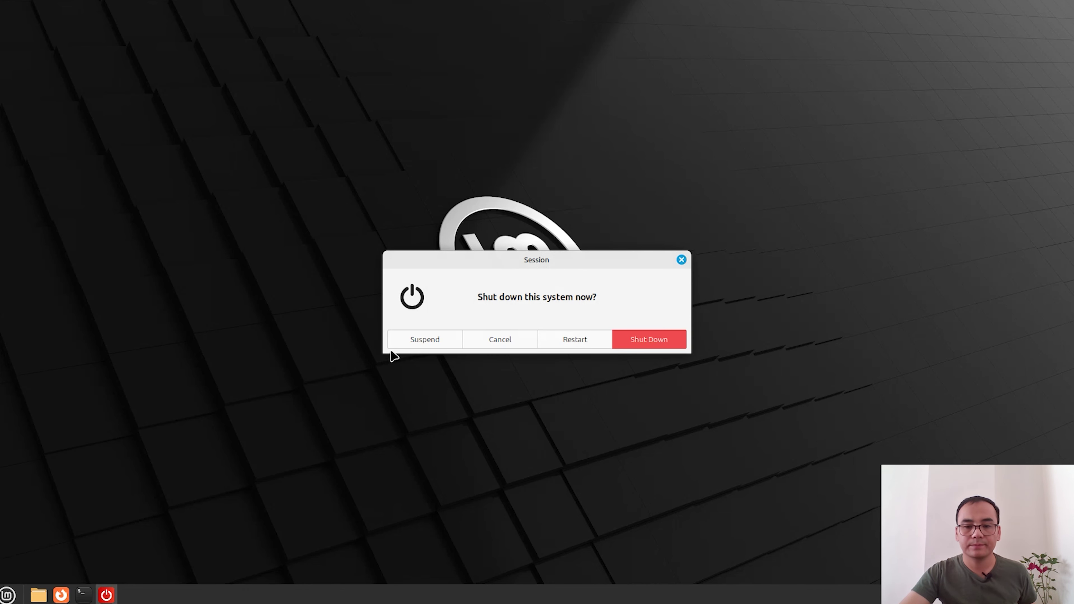
left_click(569, 341)
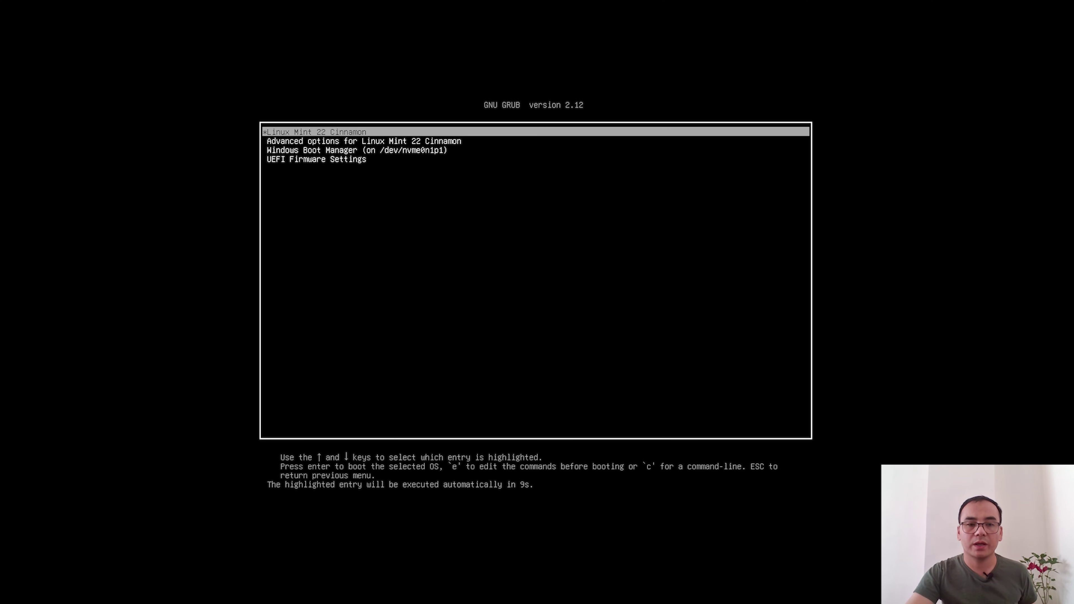
key("Down")
key("Down")
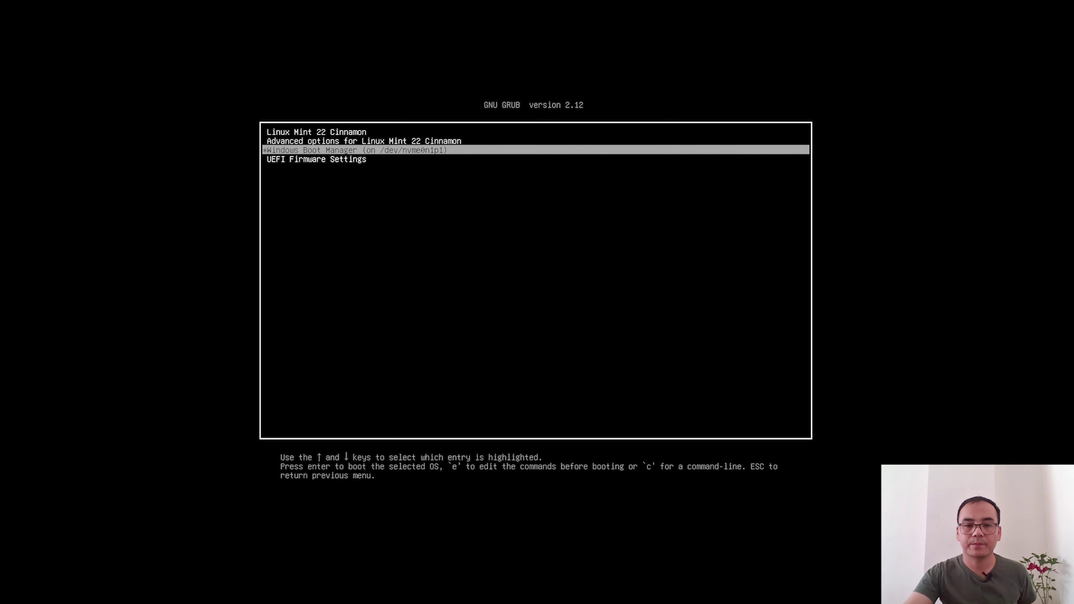
key("Return")
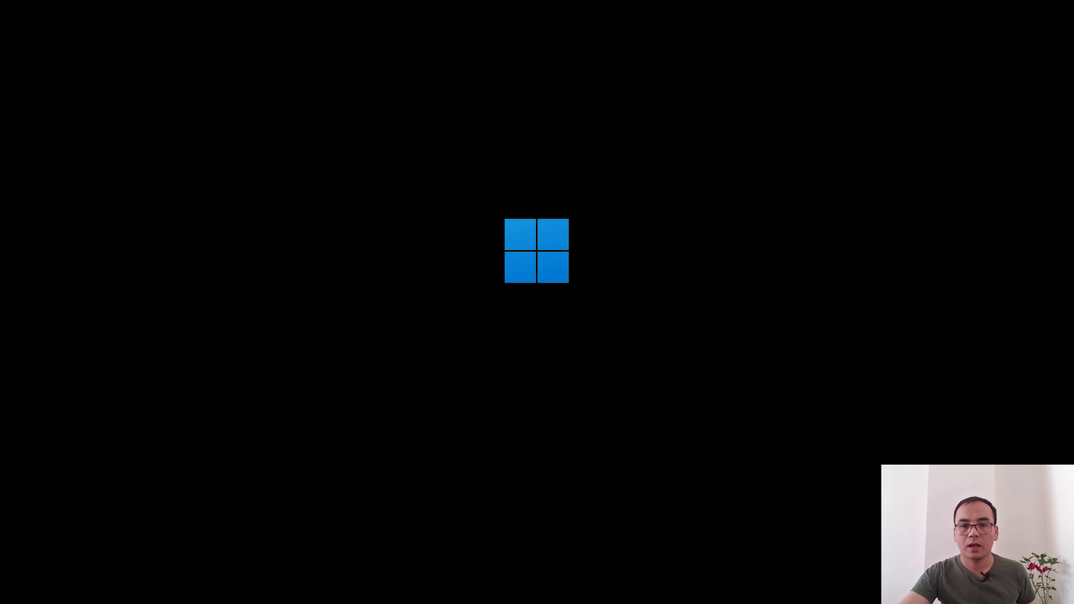